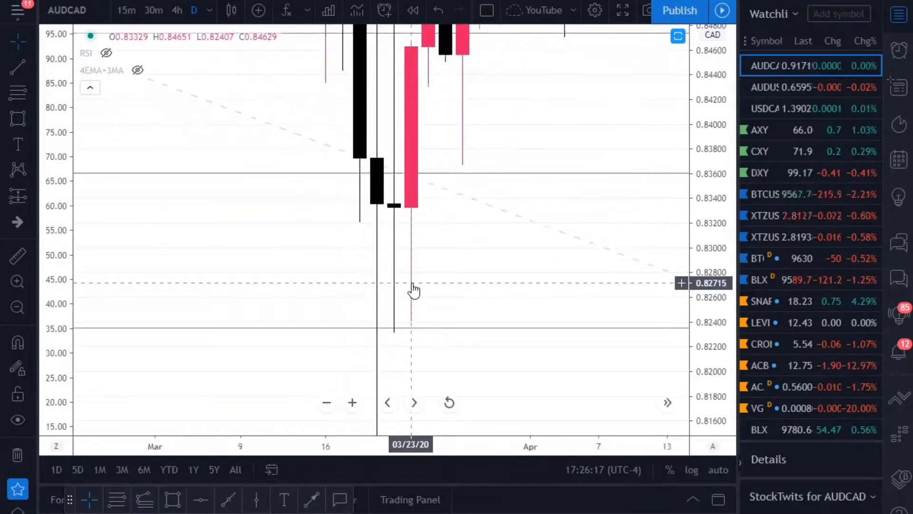
# Move the Fibonacci retracement's lower end point to 0.82311 on 04/15/20 and auto-fit the price scale
pyautogui.scroll(3, 414, 290)
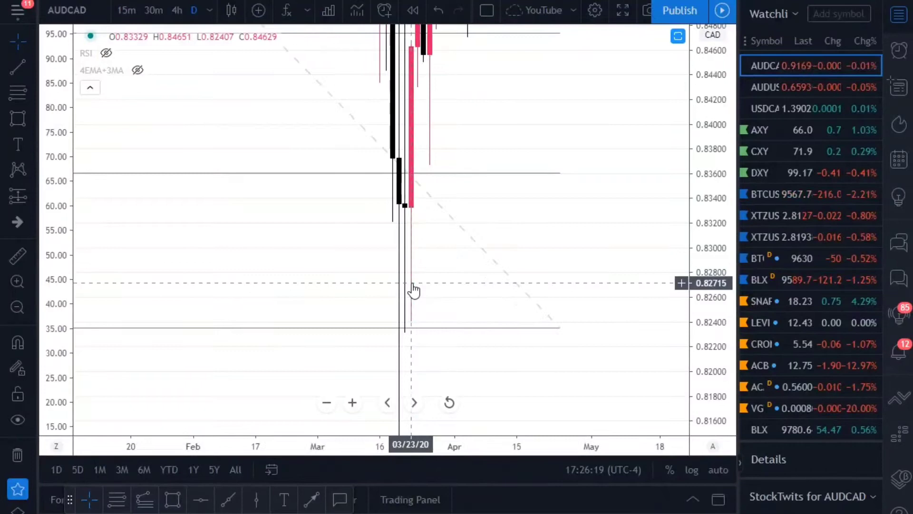
pyautogui.moveTo(561, 328); pyautogui.dragTo(518, 332)
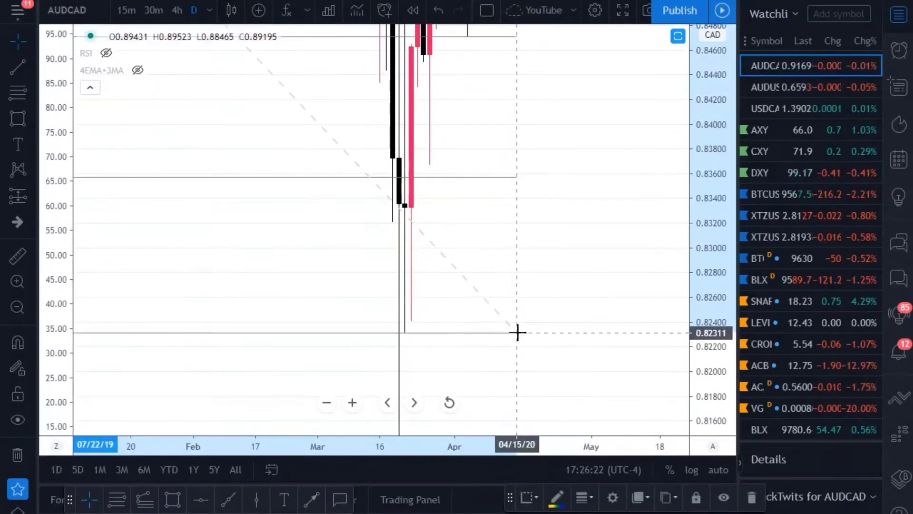
pyautogui.click(719, 470)
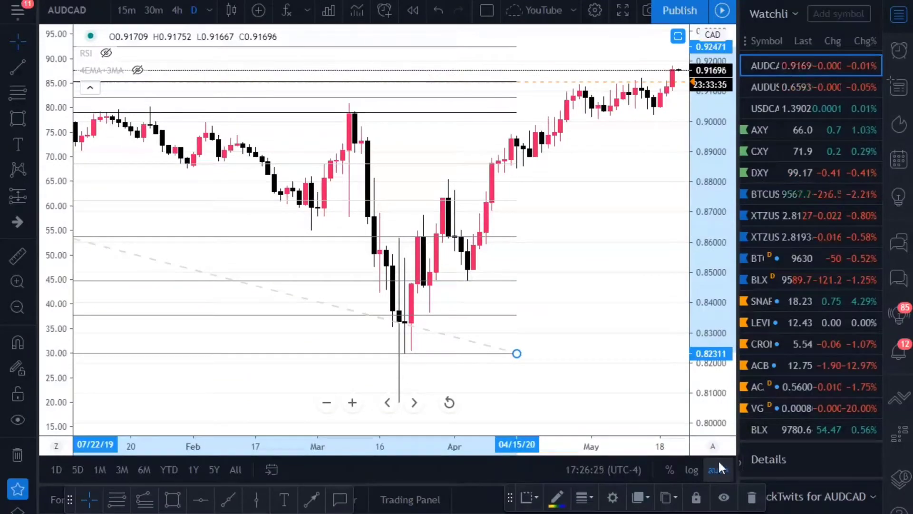
pyautogui.click(717, 468)
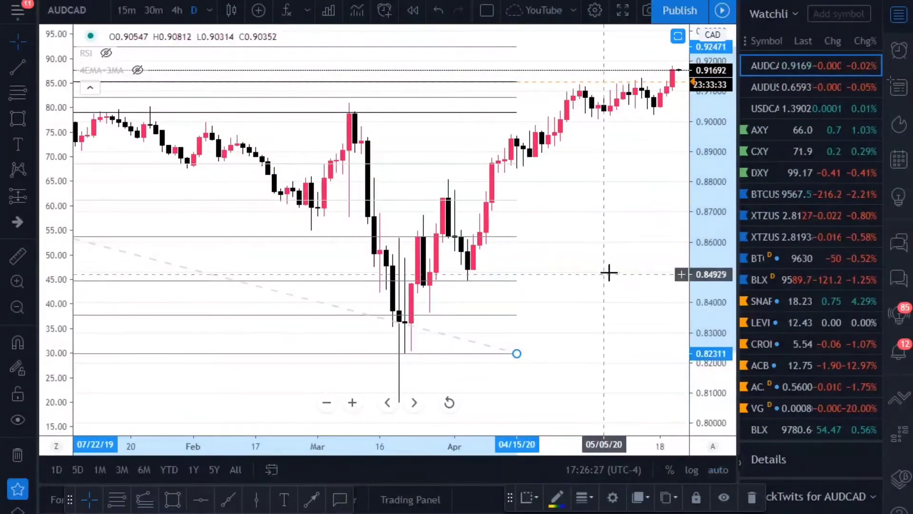
# Draw two red horizontal lines across the chart, at 0.91342 and at 0.90300, along the matching Fibonacci levels
pyautogui.moveTo(618, 316); pyautogui.dragTo(581, 322)
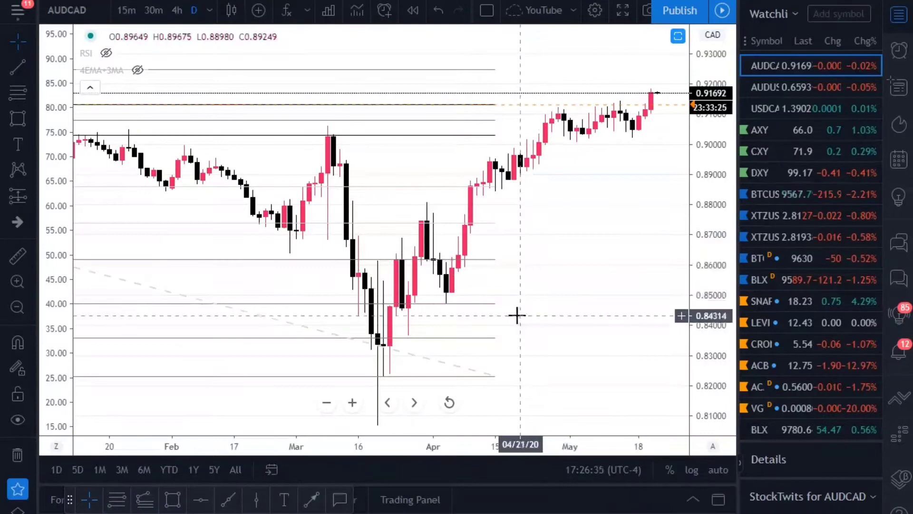
pyautogui.scroll(-3, 552, 281)
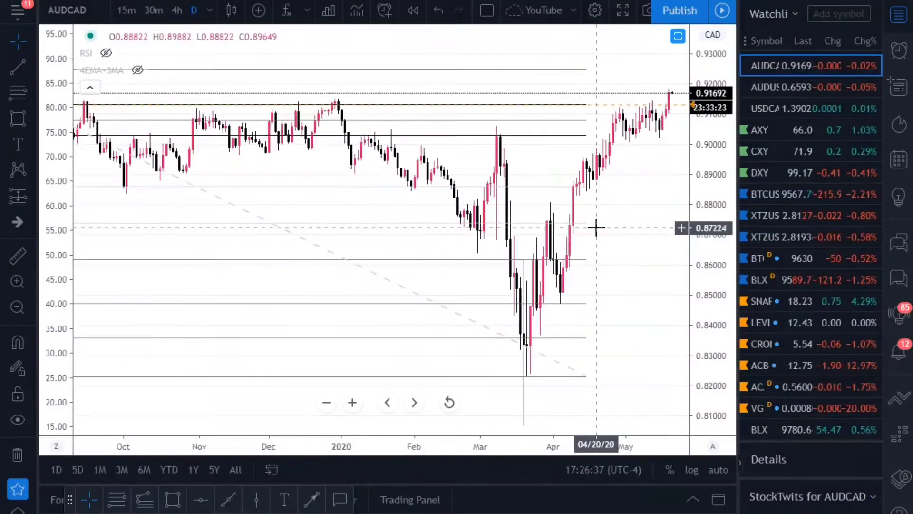
pyautogui.scroll(-2, 596, 228)
pyautogui.scroll(-1, 570, 228)
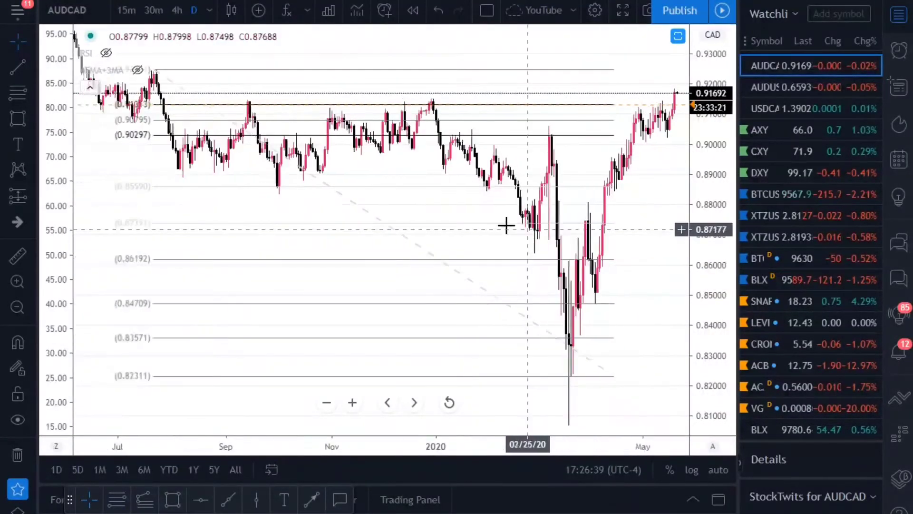
pyautogui.click(201, 500)
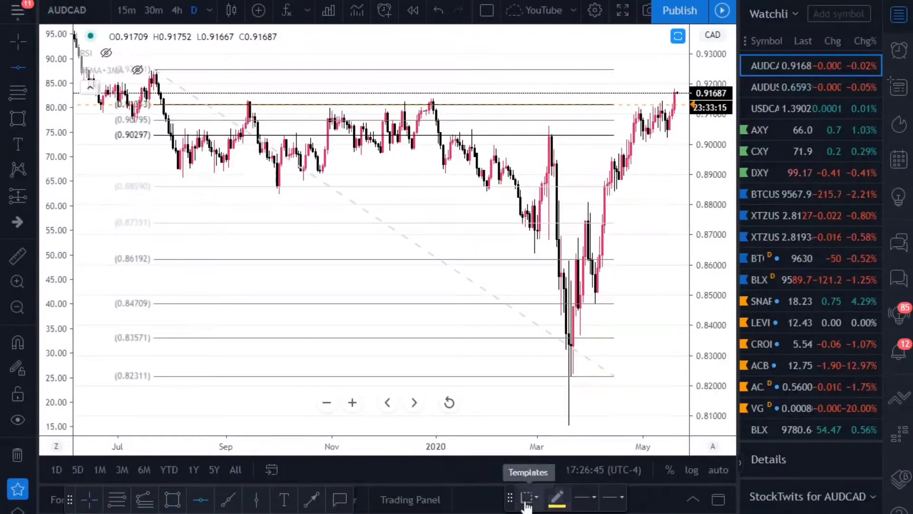
pyautogui.click(556, 499)
pyautogui.click(566, 355)
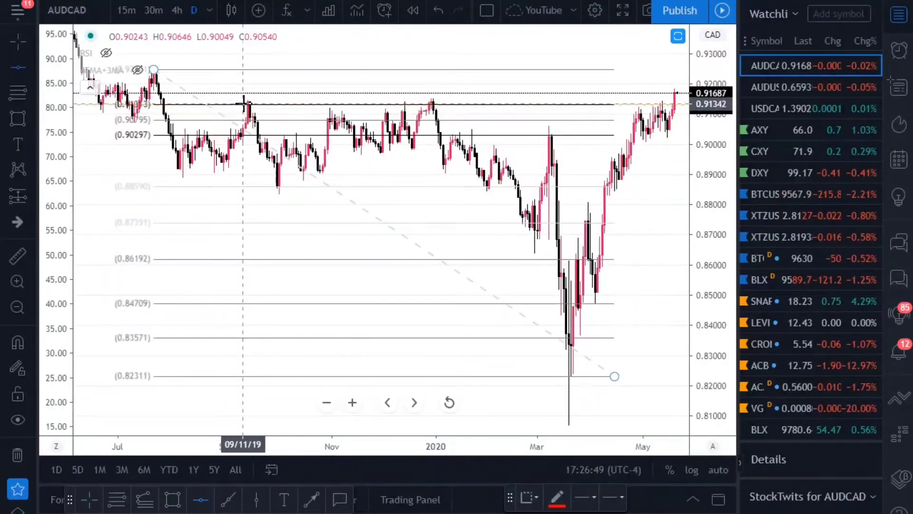
pyautogui.click(243, 104)
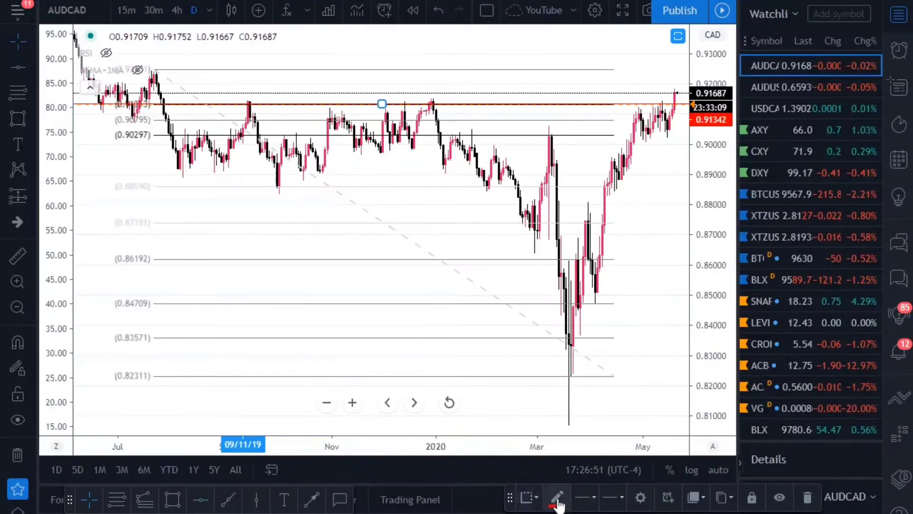
pyautogui.click(201, 499)
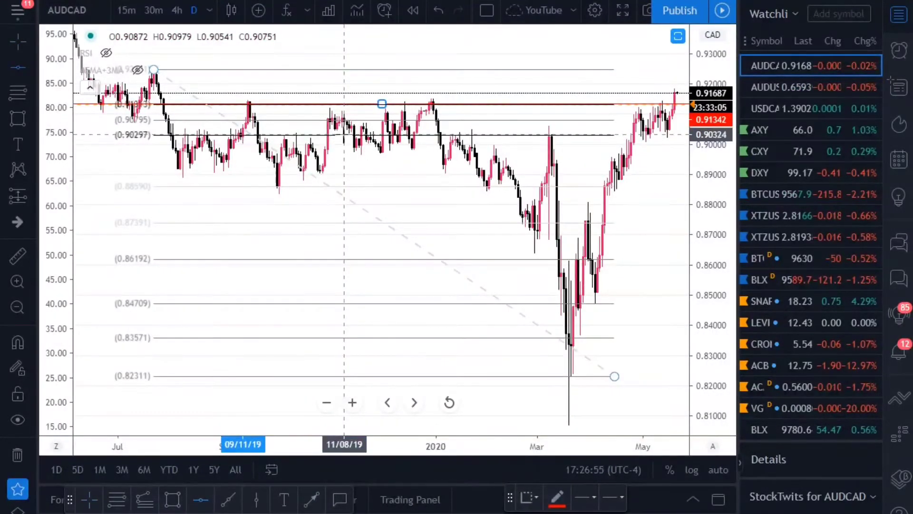
pyautogui.click(344, 135)
# Draw a rectangle from 0.88573 on 02/21/20 to 0.87390 on 05/19/20, between two neighbouring Fibonacci levels
pyautogui.scroll(4, 570, 246)
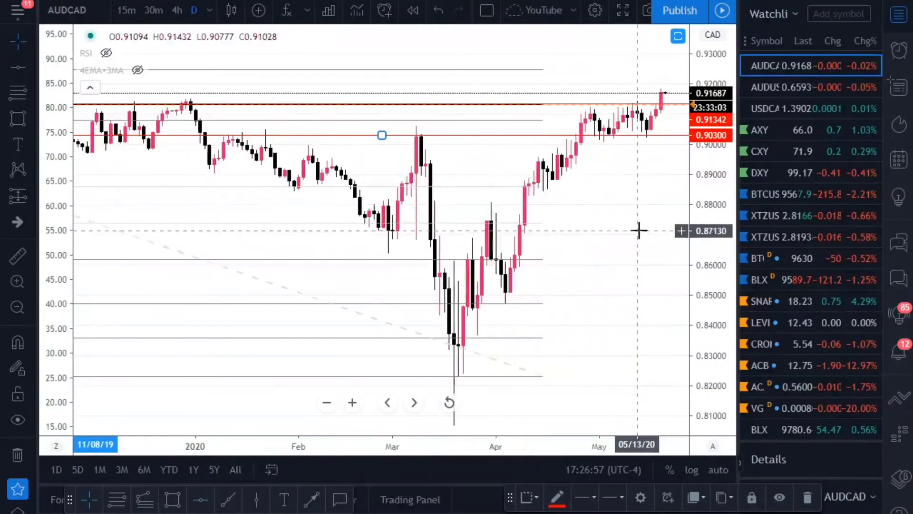
pyautogui.scroll(2, 639, 231)
pyautogui.scroll(-5, 528, 204)
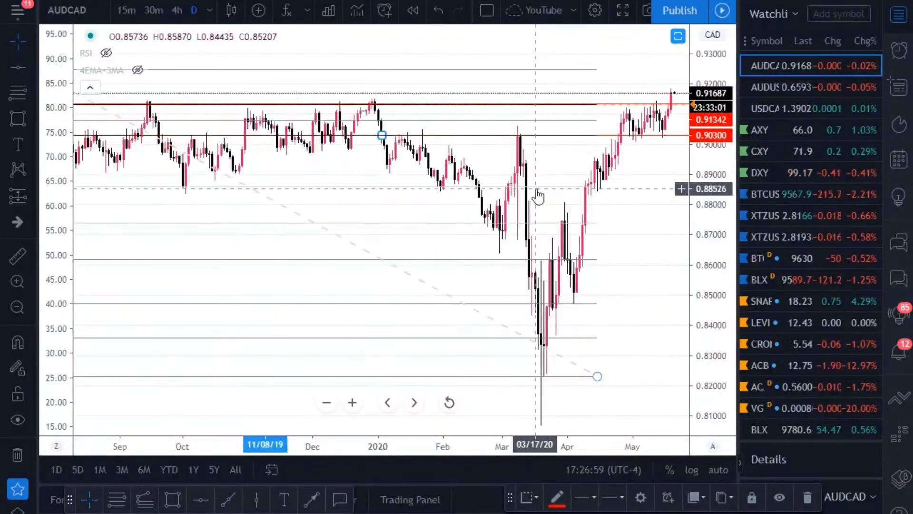
pyautogui.scroll(-1, 503, 231)
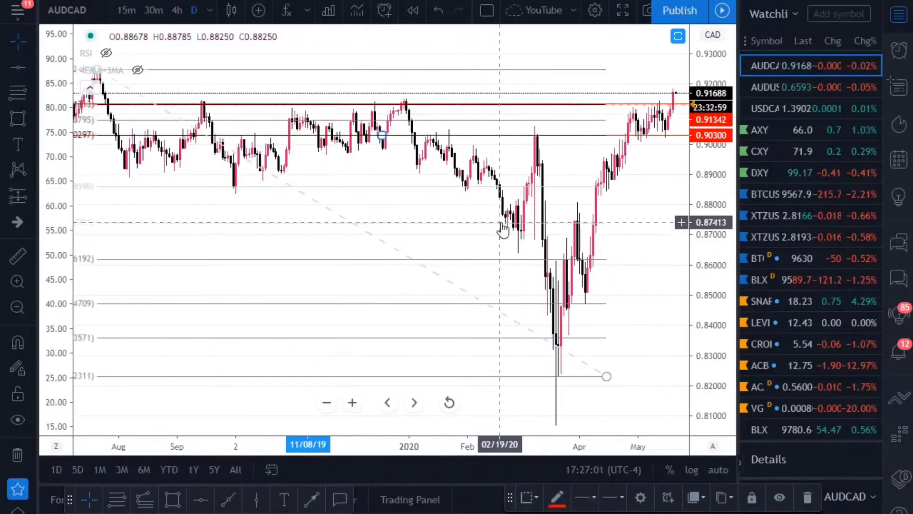
pyautogui.scroll(-2, 503, 230)
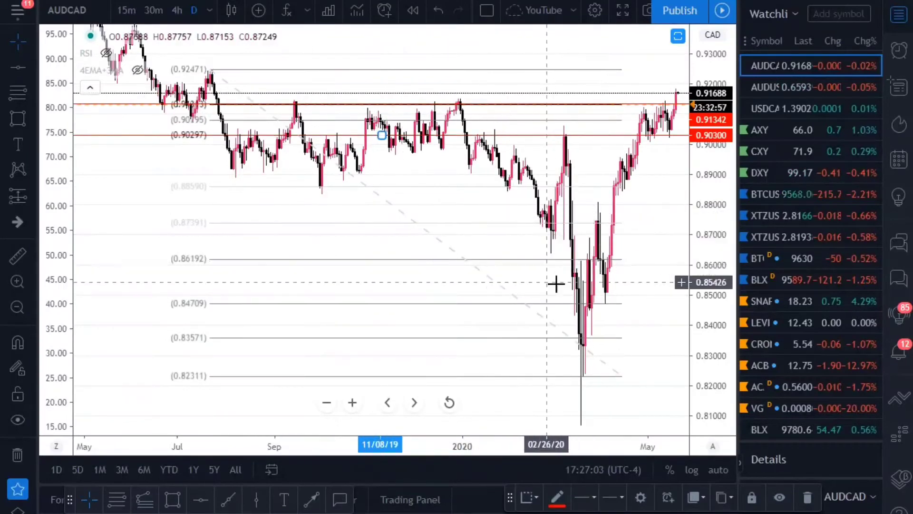
pyautogui.scroll(2, 475, 271)
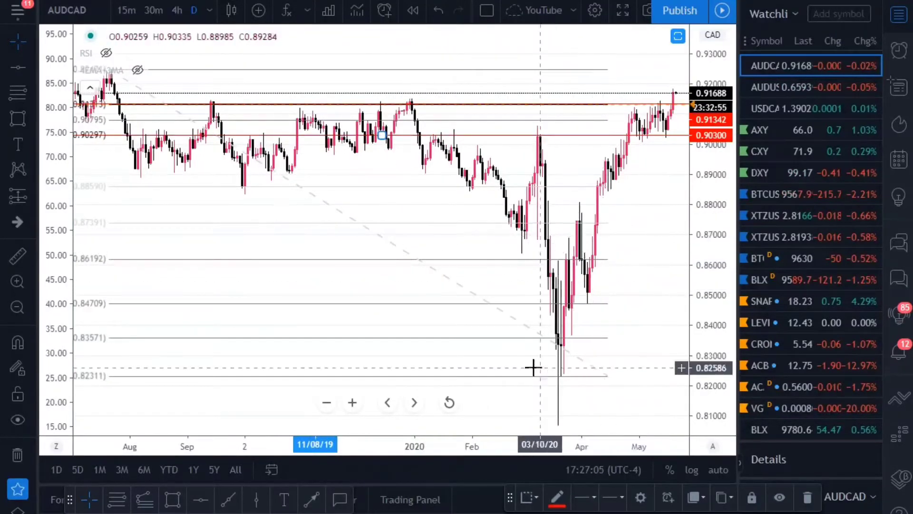
pyautogui.click(170, 503)
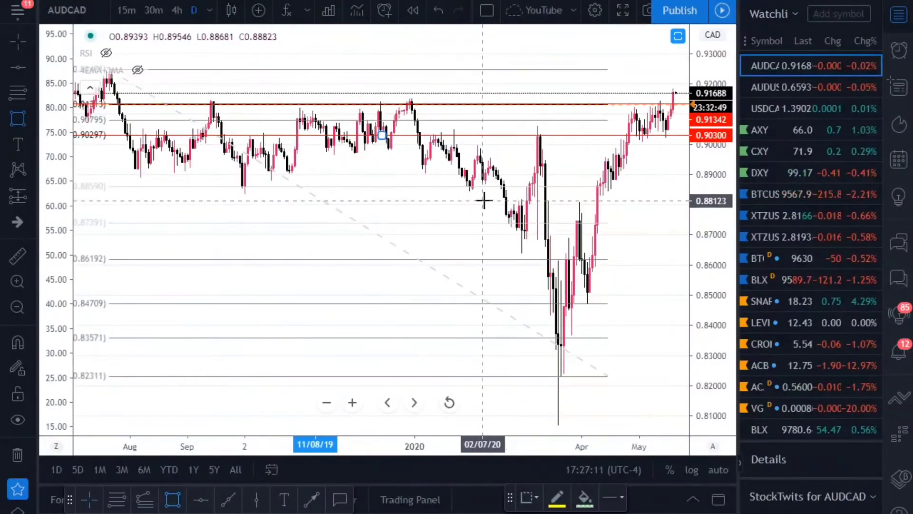
pyautogui.click(509, 187)
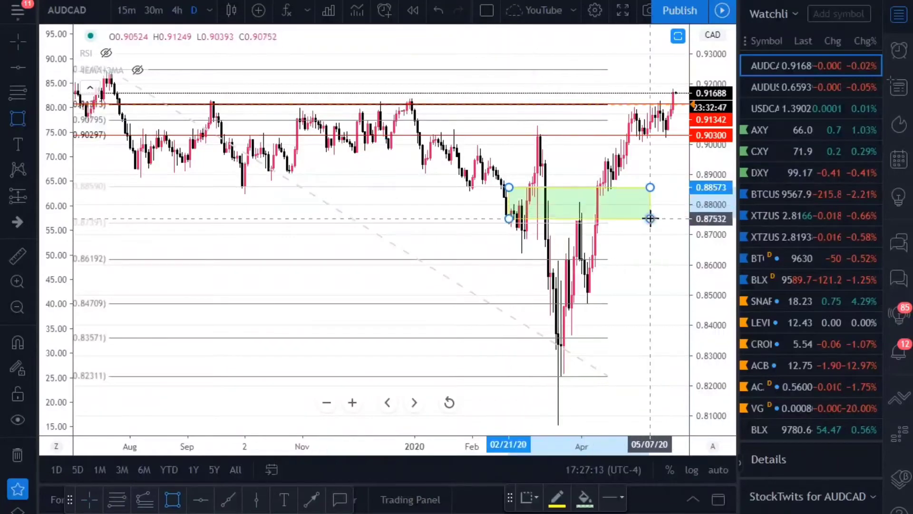
pyautogui.click(670, 225)
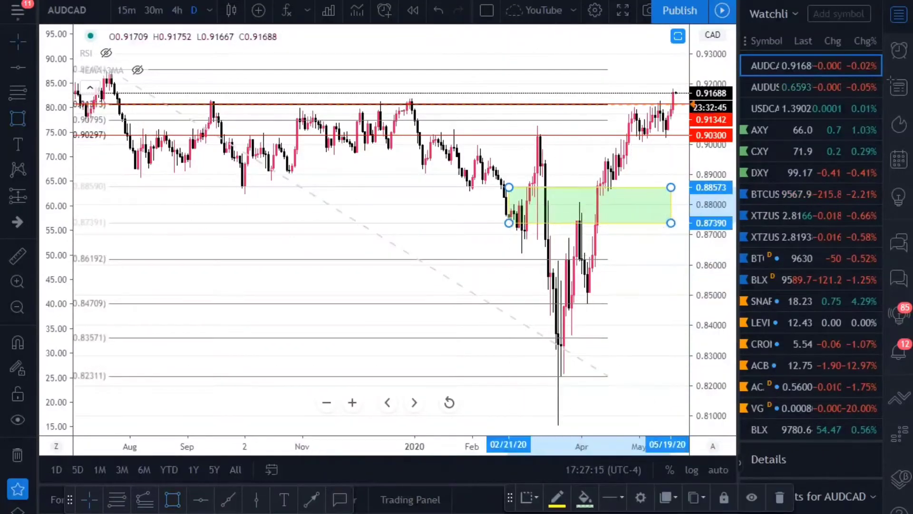
# Change the rectangle's fill and border colours to red
pyautogui.click(588, 502)
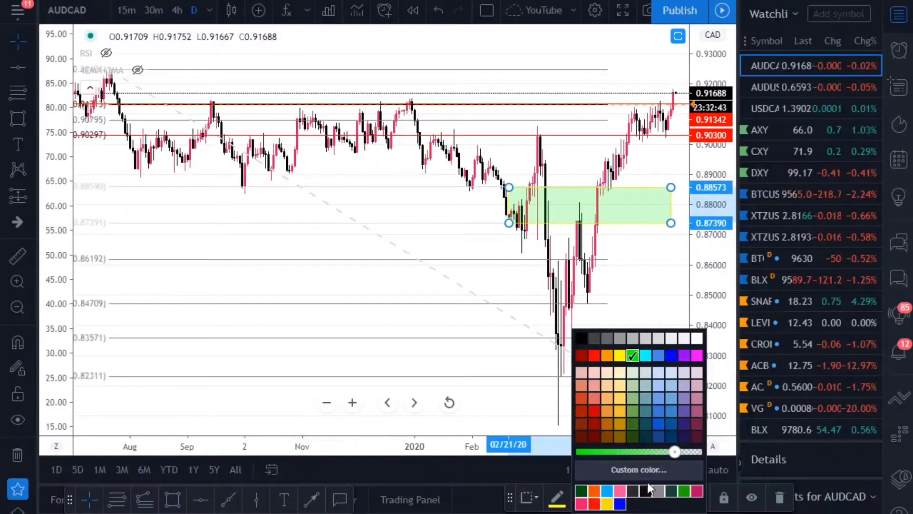
pyautogui.click(594, 357)
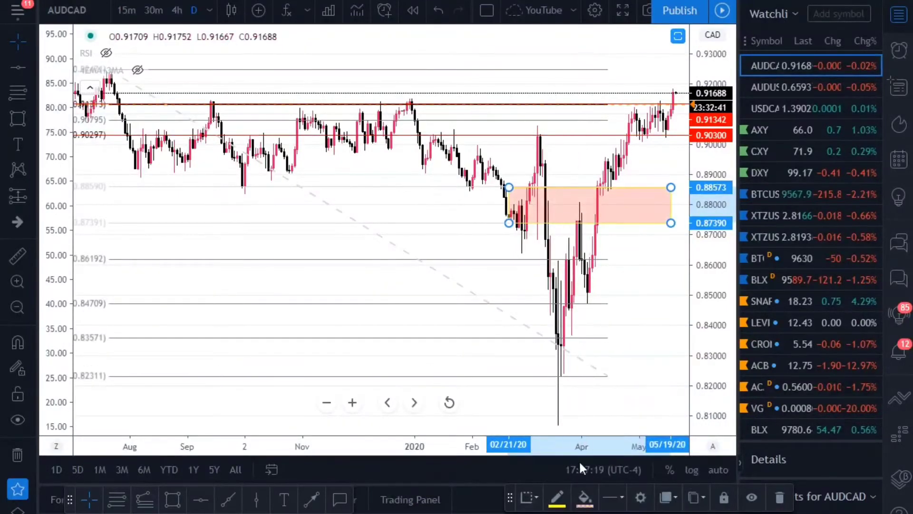
pyautogui.click(559, 502)
pyautogui.click(569, 356)
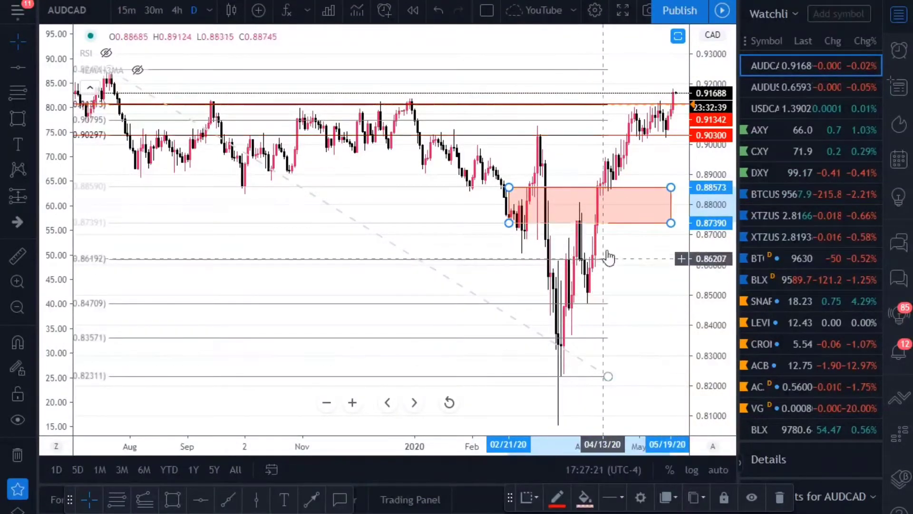
# Shift the red rectangle to span 04/10/20 to 06/23/20 and align its edges with the Fibonacci levels at 0.88601 and 0.87388
pyautogui.moveTo(656, 296)
pyautogui.mouseDown()
pyautogui.moveTo(488, 288)
pyautogui.moveTo(493, 304)
pyautogui.mouseUp()
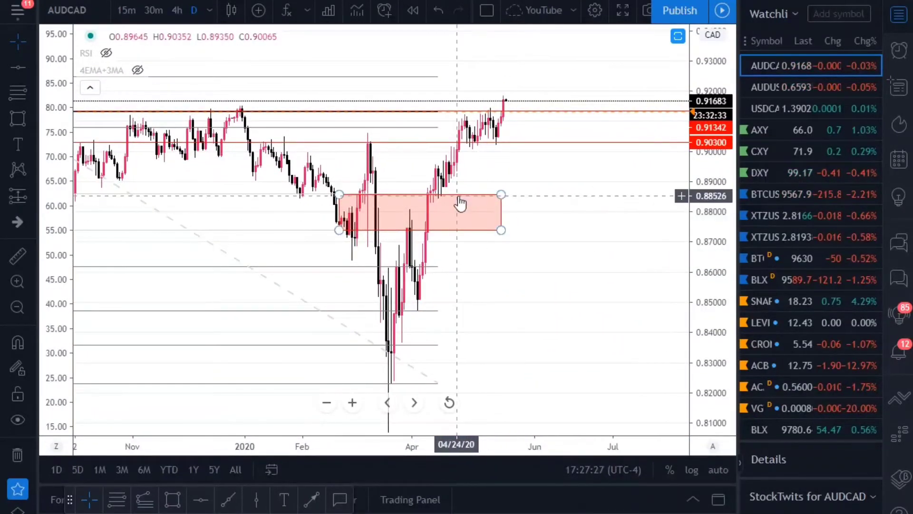
pyautogui.moveTo(459, 200); pyautogui.dragTo(550, 197)
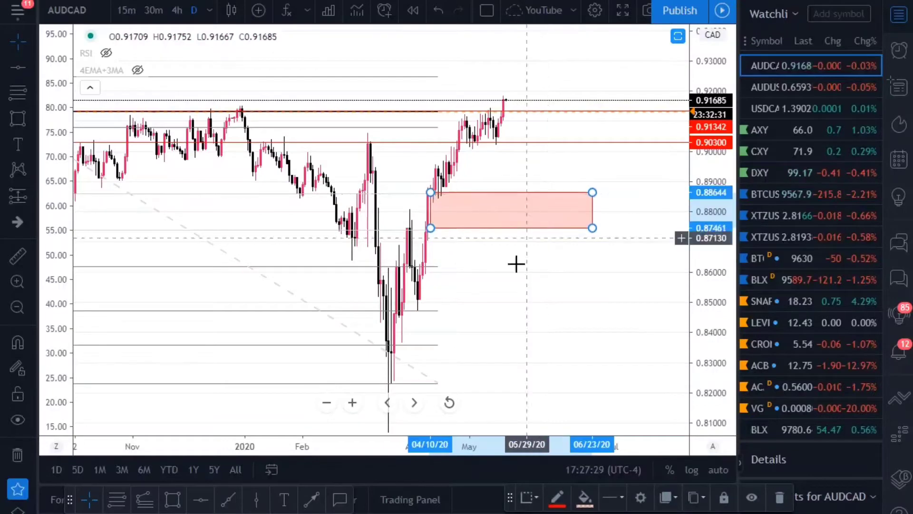
pyautogui.click(16, 282)
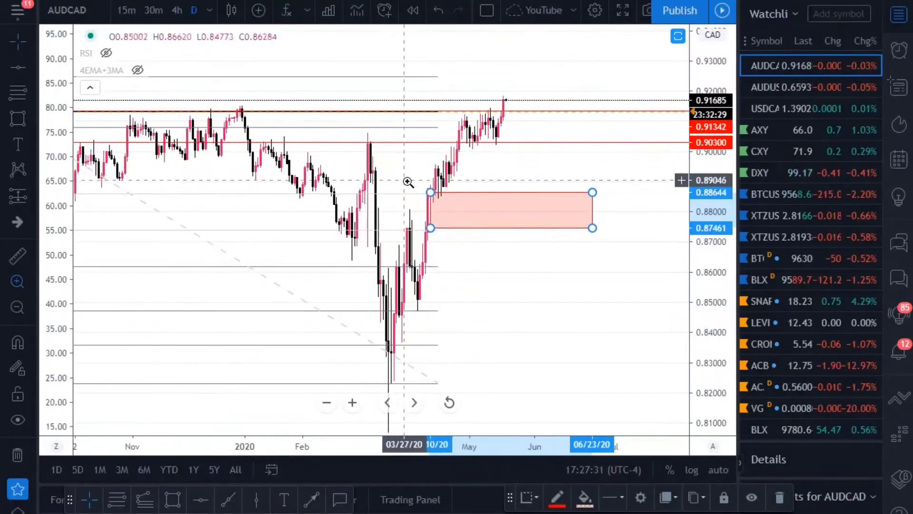
pyautogui.moveTo(411, 181); pyautogui.dragTo(457, 262)
pyautogui.moveTo(386, 100); pyautogui.dragTo(386, 106)
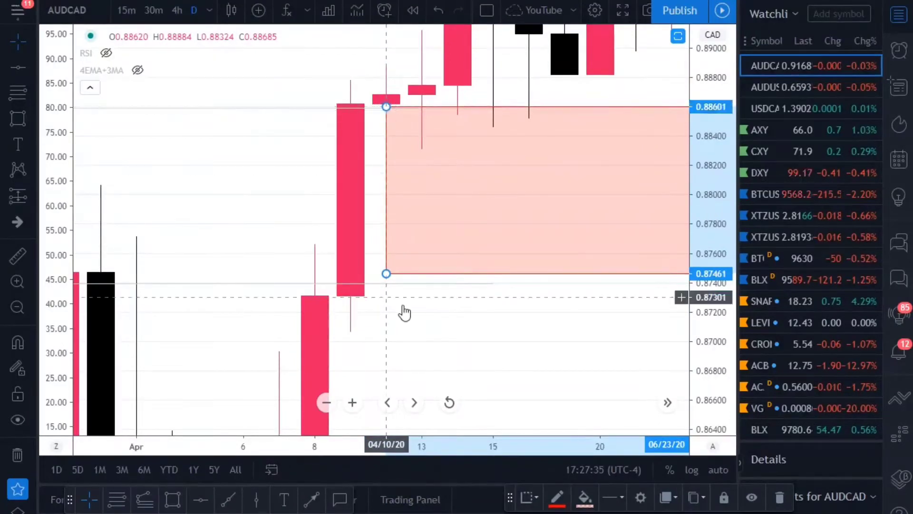
pyautogui.moveTo(386, 273); pyautogui.dragTo(388, 285)
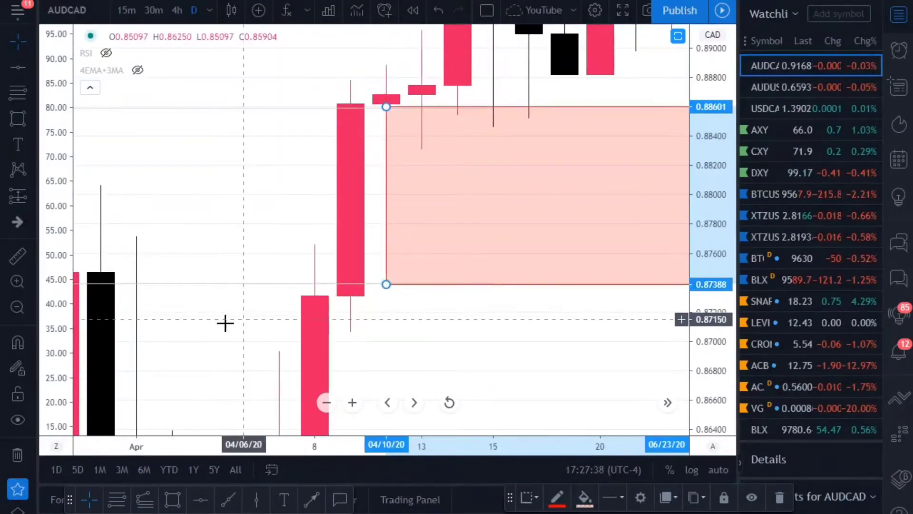
pyautogui.click(405, 391)
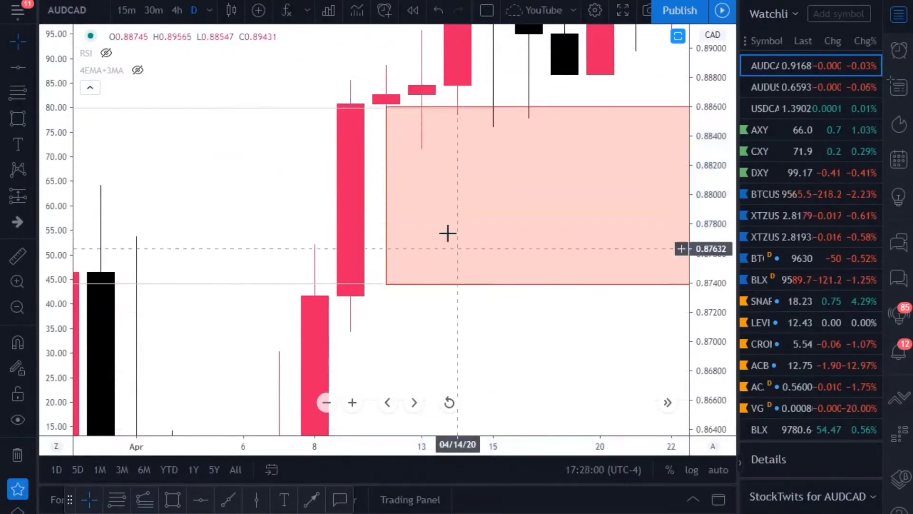
# Lock the red rectangle and both red horizontal lines in place on the chart
pyautogui.click(17, 306)
pyautogui.moveTo(645, 303); pyautogui.dragTo(455, 320)
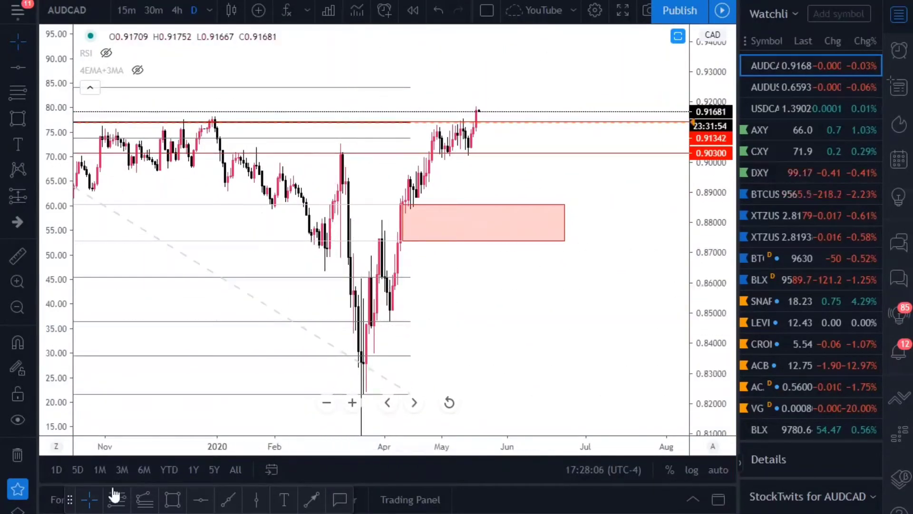
pyautogui.click(507, 213)
pyautogui.click(507, 213)
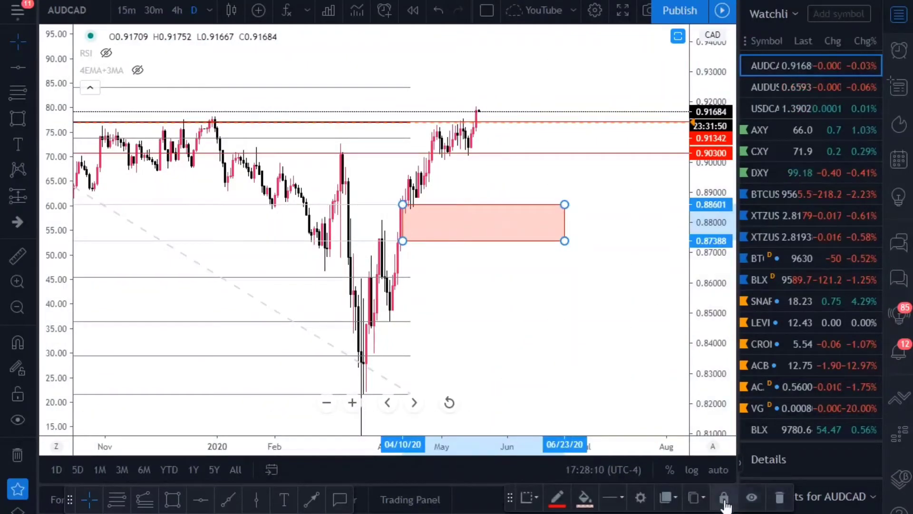
pyautogui.click(529, 123)
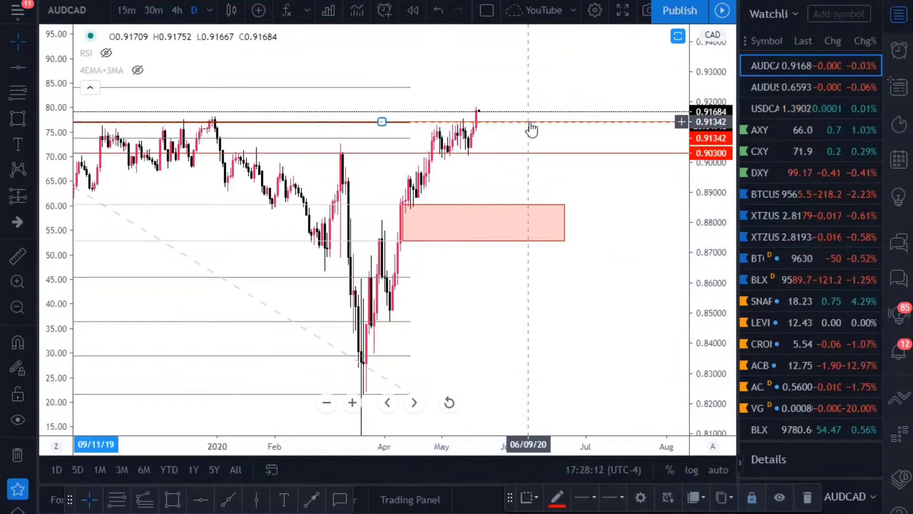
pyautogui.click(534, 154)
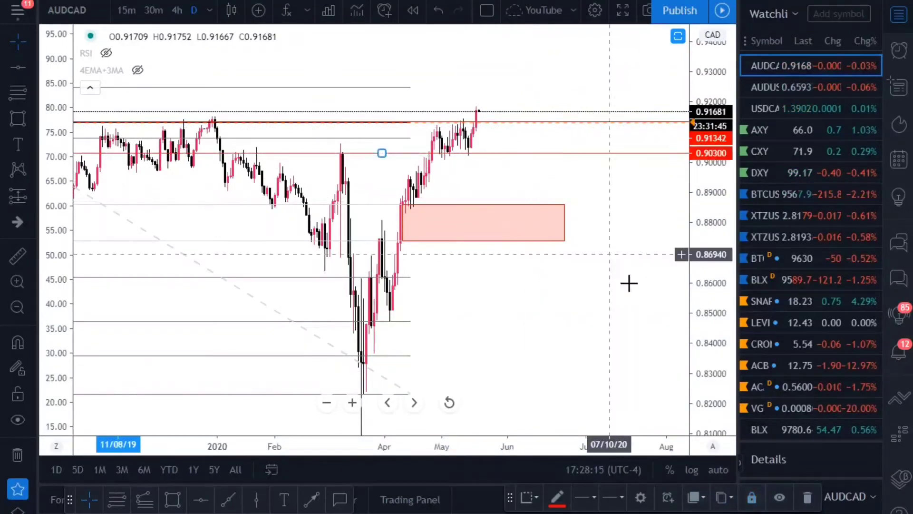
pyautogui.click(752, 501)
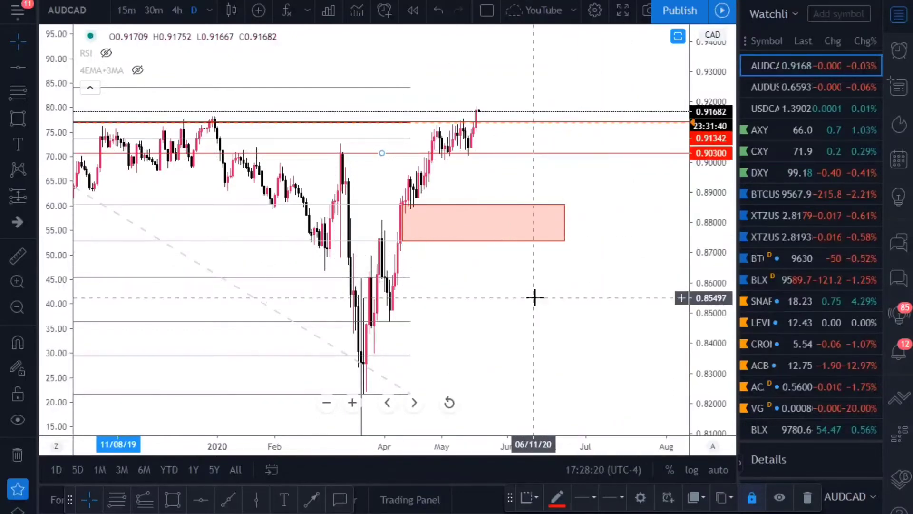
pyautogui.scroll(-2, 496, 306)
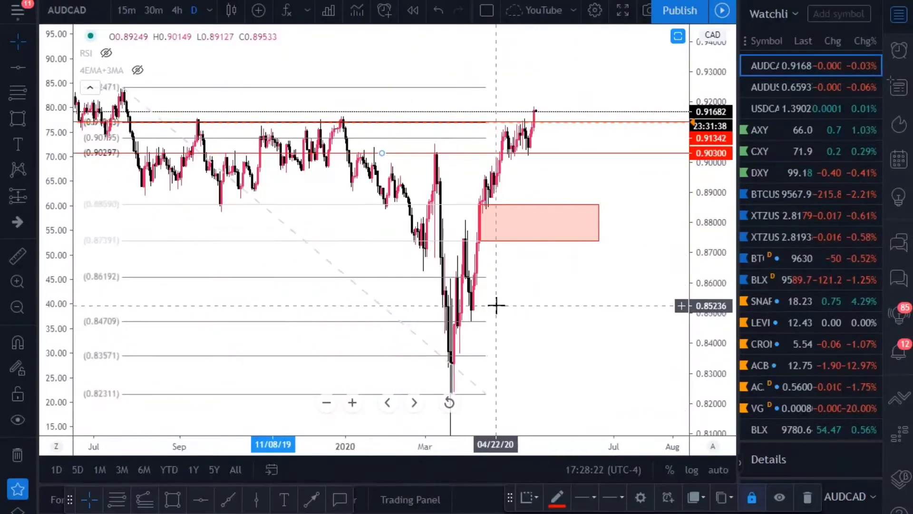
pyautogui.scroll(-1, 561, 296)
pyautogui.scroll(2, 589, 299)
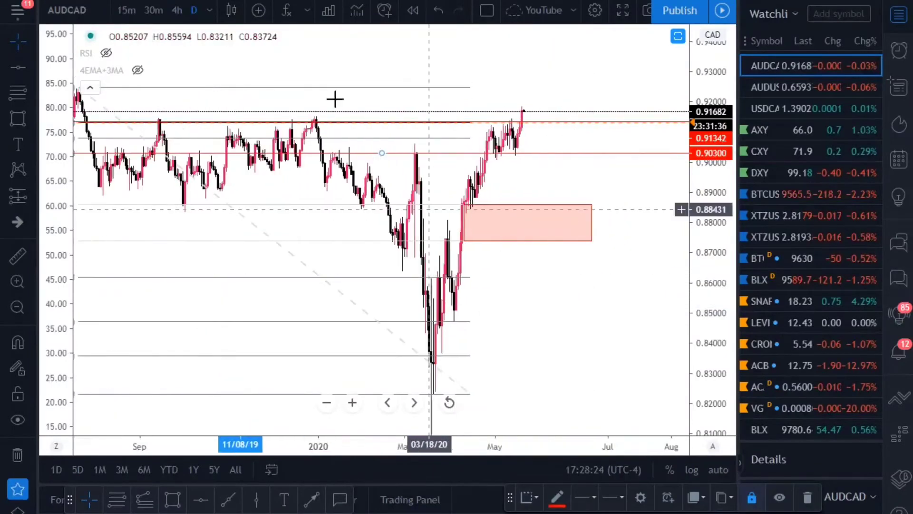
# Switch the AUDCAD chart to the 4-hour timeframe and bring the daily drawings since November 2019 into view
pyautogui.click(177, 11)
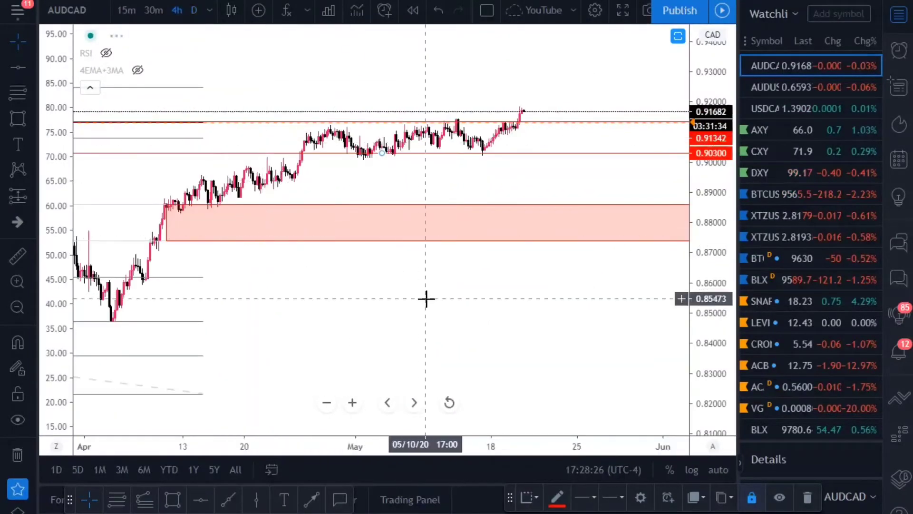
pyautogui.scroll(-1, 395, 291)
pyautogui.scroll(-4, 451, 286)
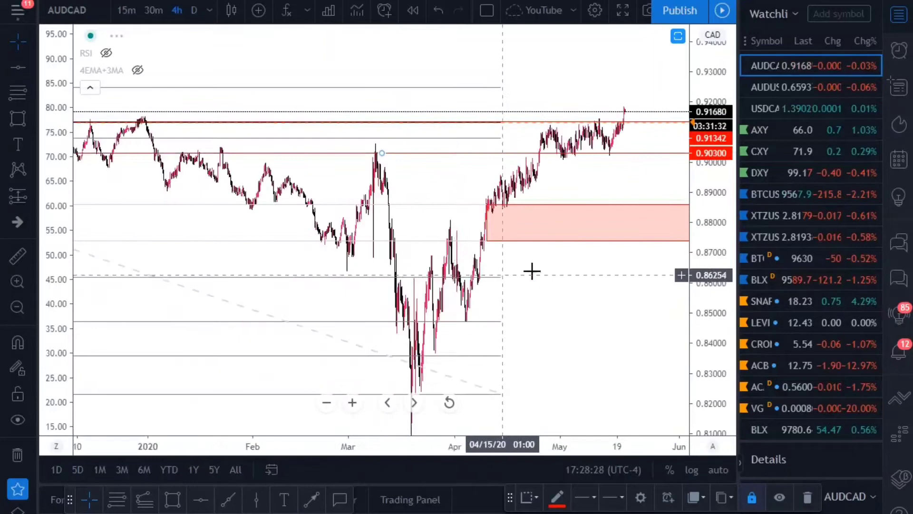
pyautogui.scroll(2, 560, 298)
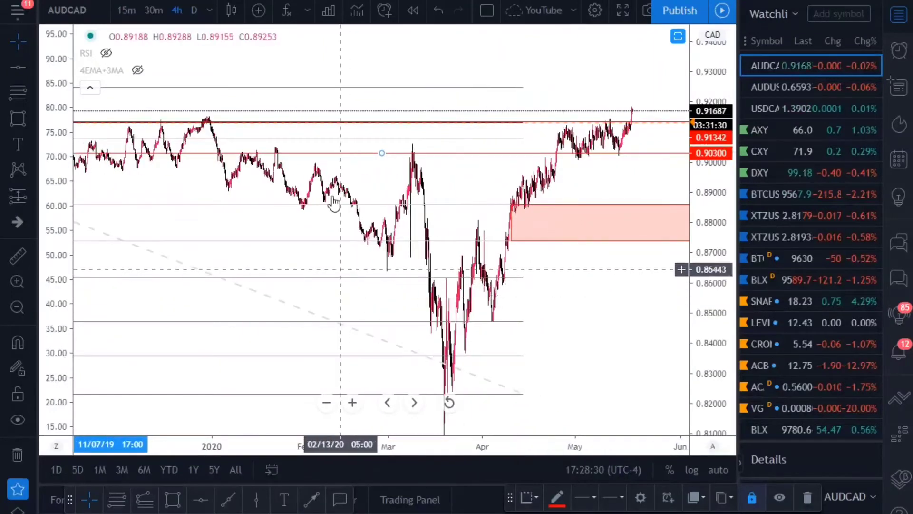
pyautogui.scroll(-1, 555, 295)
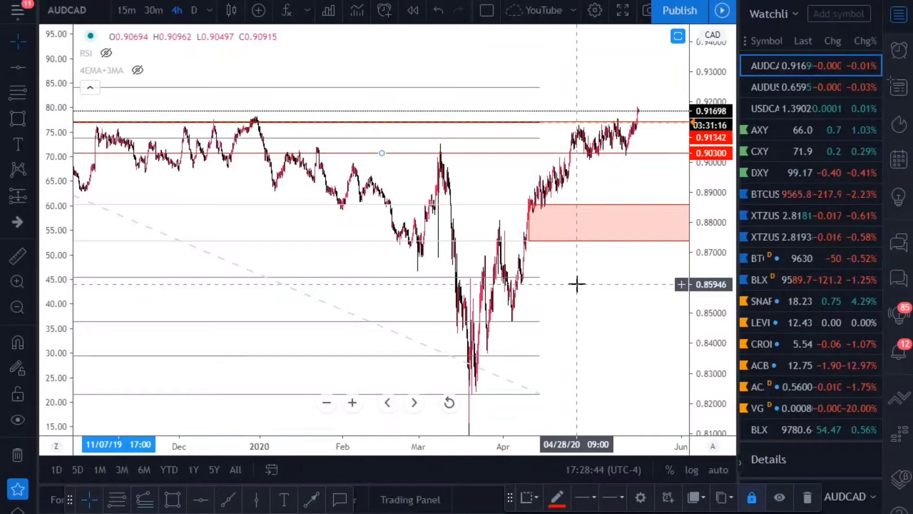
# Group both horizontal lines, the Fib Retracement and the red rectangle together in the object tree
pyautogui.click(900, 478)
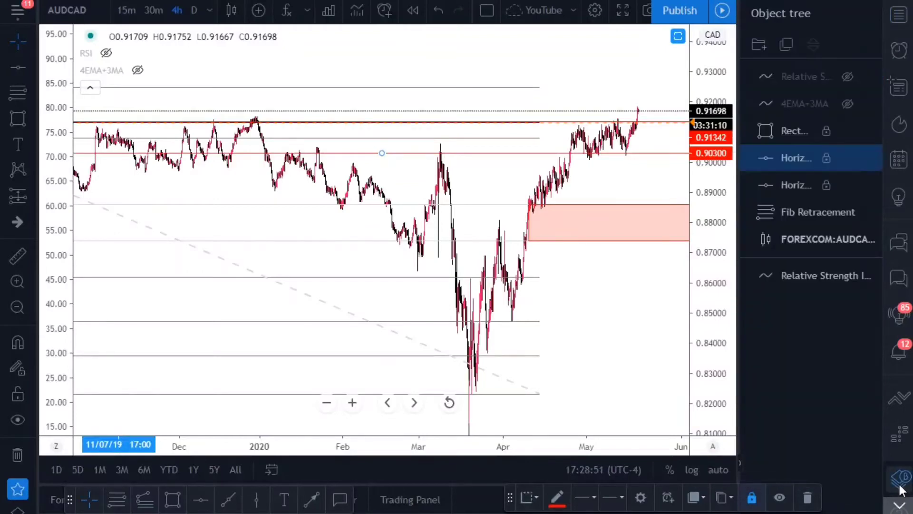
pyautogui.click(759, 46)
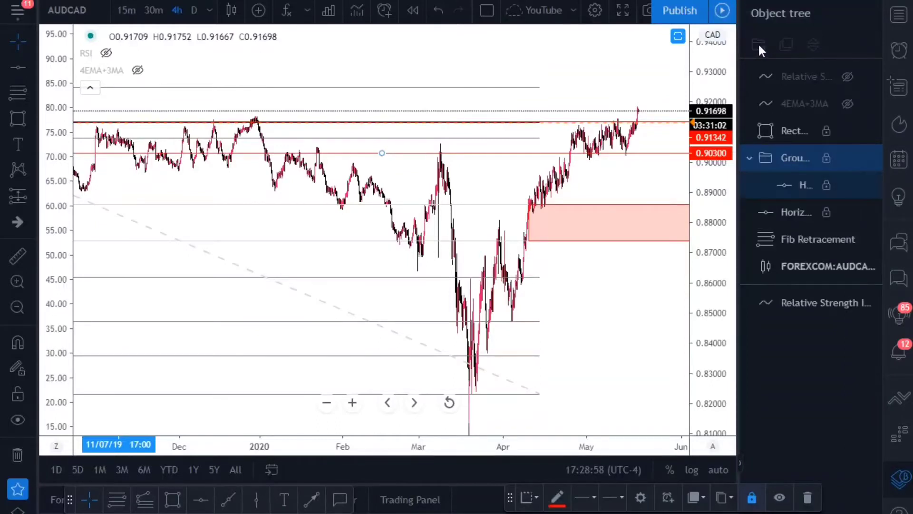
pyautogui.moveTo(781, 211); pyautogui.dragTo(788, 184)
pyautogui.moveTo(793, 237); pyautogui.dragTo(793, 200)
pyautogui.moveTo(781, 128); pyautogui.dragTo(796, 194)
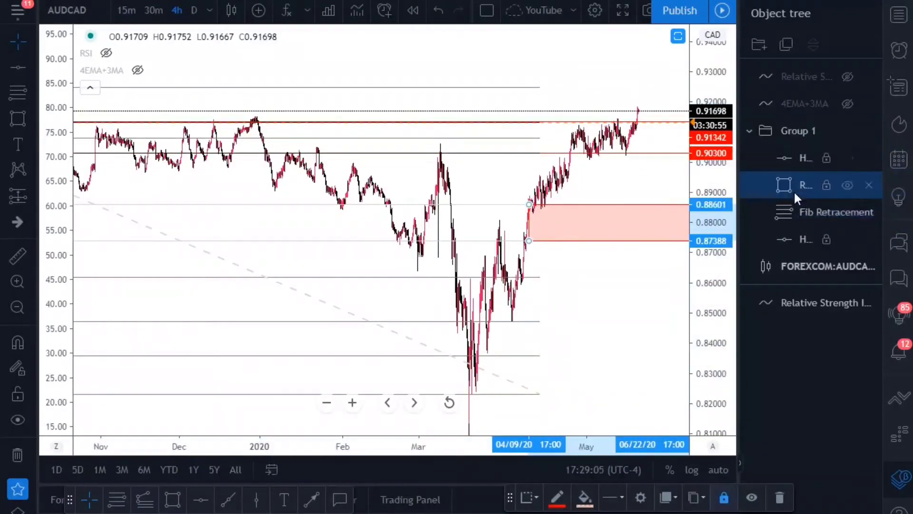
# Collapse the new drawing group, move it below the AUDCAD symbol in the object tree and rename it "Day"
pyautogui.click(749, 131)
pyautogui.moveTo(778, 129); pyautogui.dragTo(788, 186)
pyautogui.rightClick(793, 157)
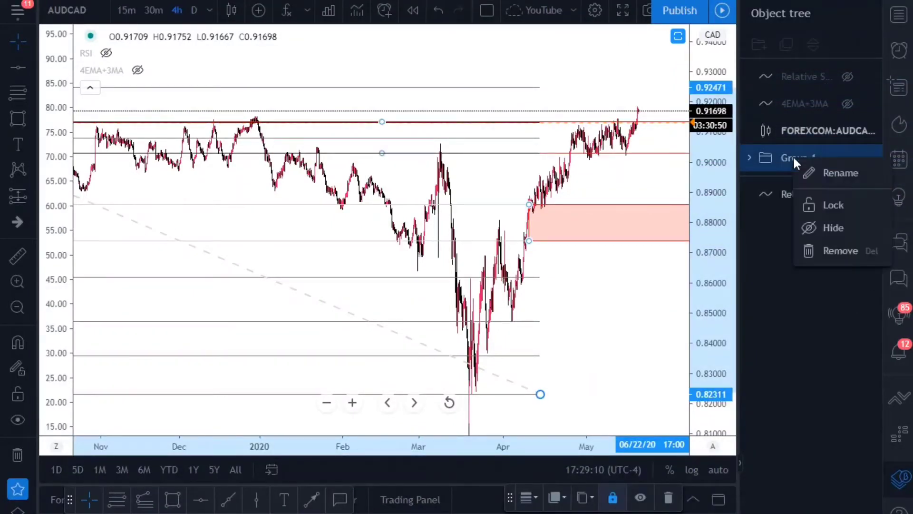
pyautogui.click(826, 174)
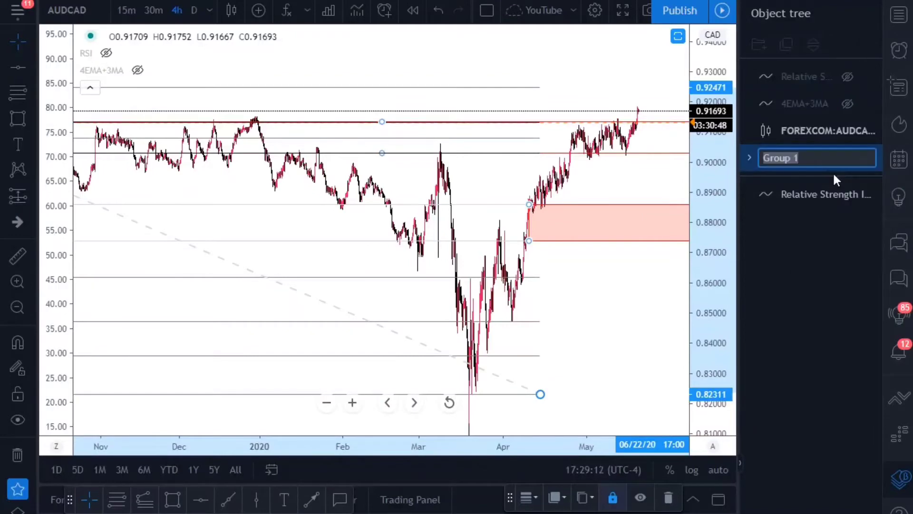
pyautogui.write('Day')
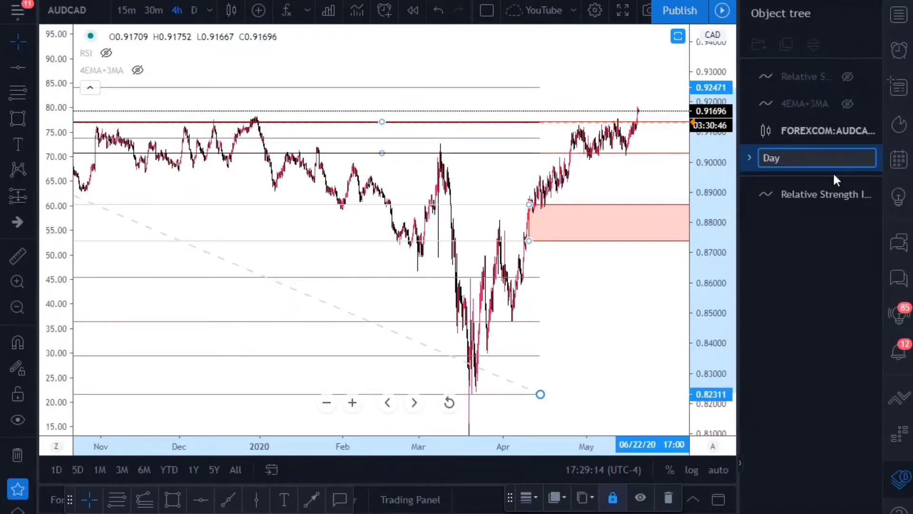
pyautogui.press('Return')
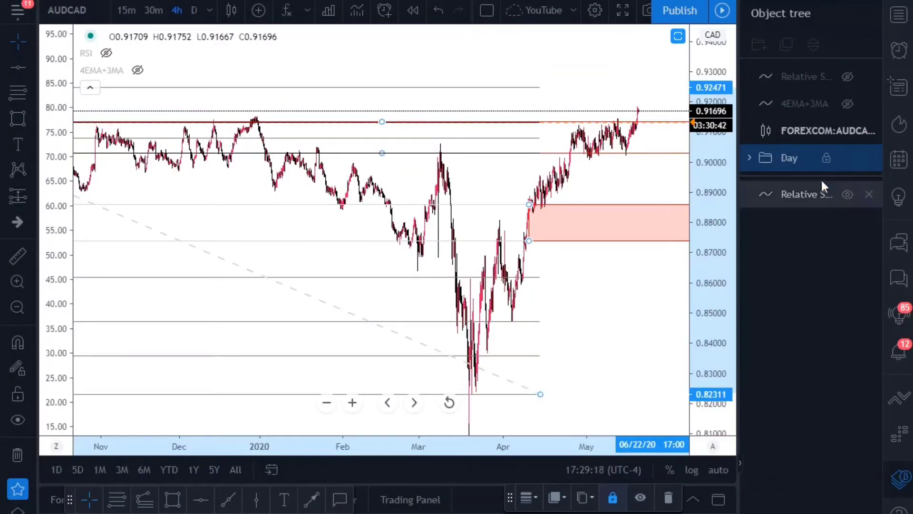
# Hide the Day group's drawings on the chart and expand the group in the object tree
pyautogui.click(848, 158)
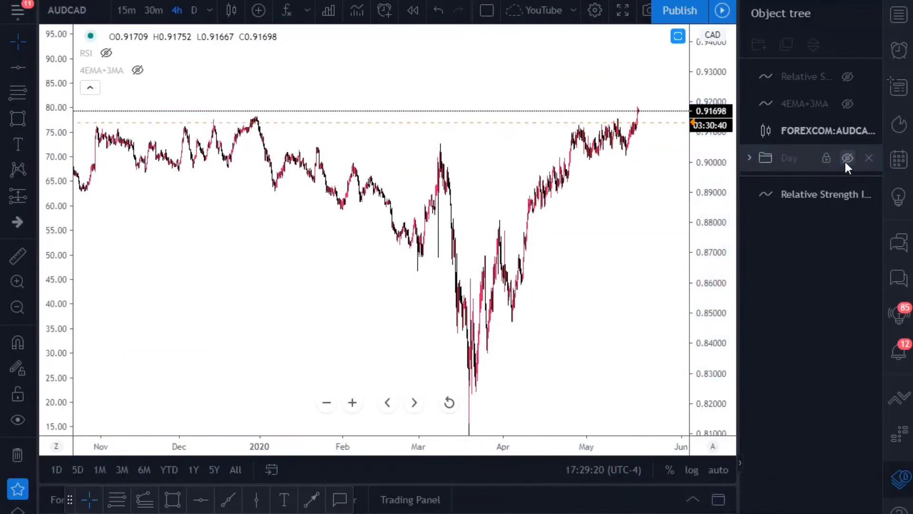
pyautogui.click(847, 159)
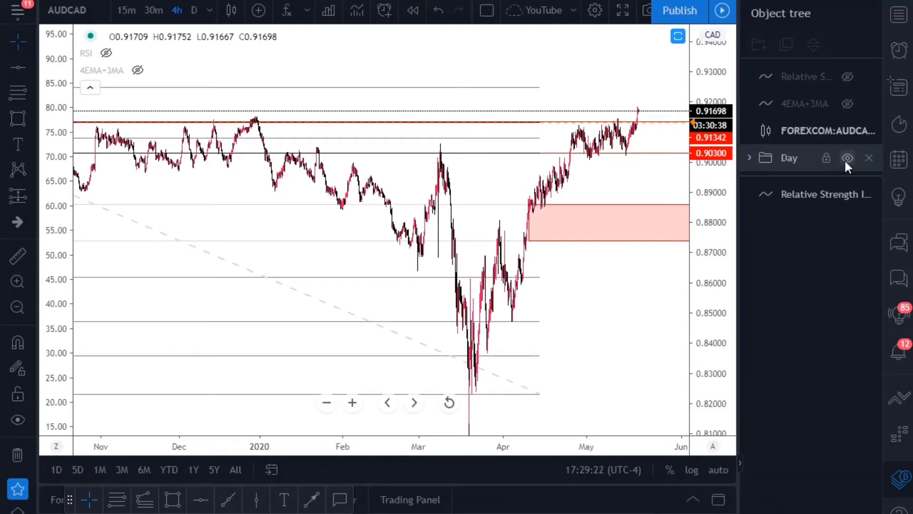
pyautogui.click(844, 157)
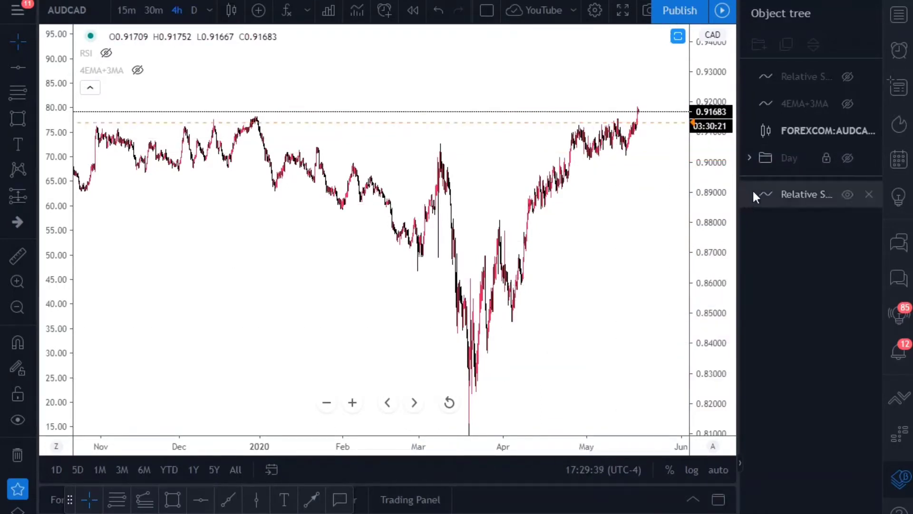
pyautogui.click(750, 157)
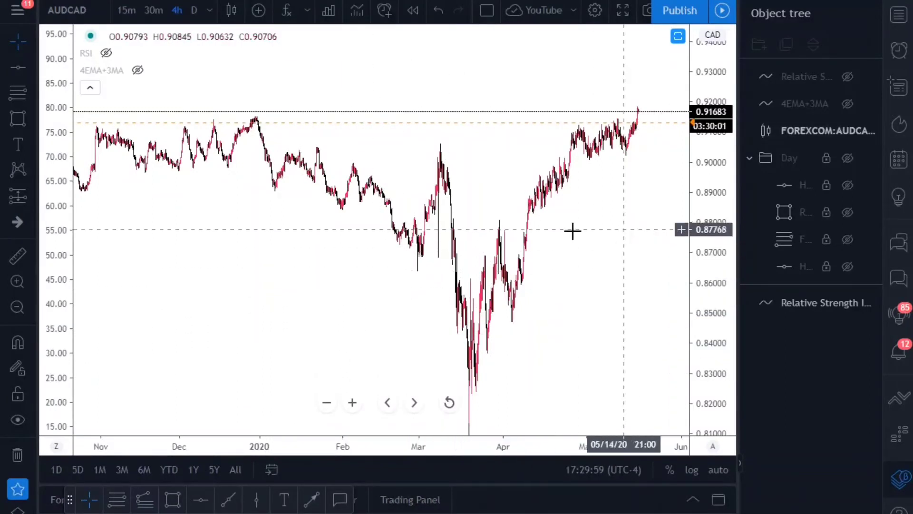
# Draw a ray from the 03/18/20 21:00 low at 0.80669 through the 05/15/20 13:00 low at 0.90229
pyautogui.scroll(-2, 530, 224)
pyautogui.scroll(5, 265, 261)
pyautogui.scroll(3, 462, 283)
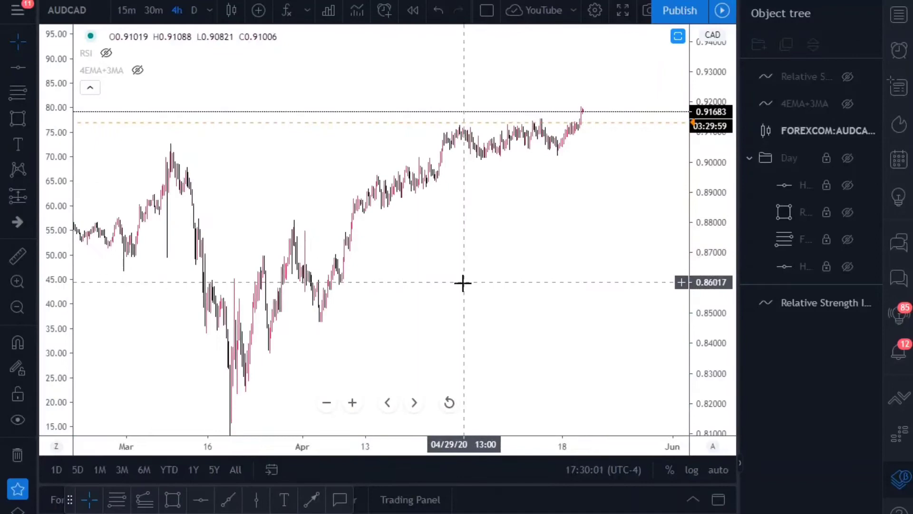
pyautogui.moveTo(463, 283); pyautogui.dragTo(509, 180)
pyautogui.scroll(3, 438, 357)
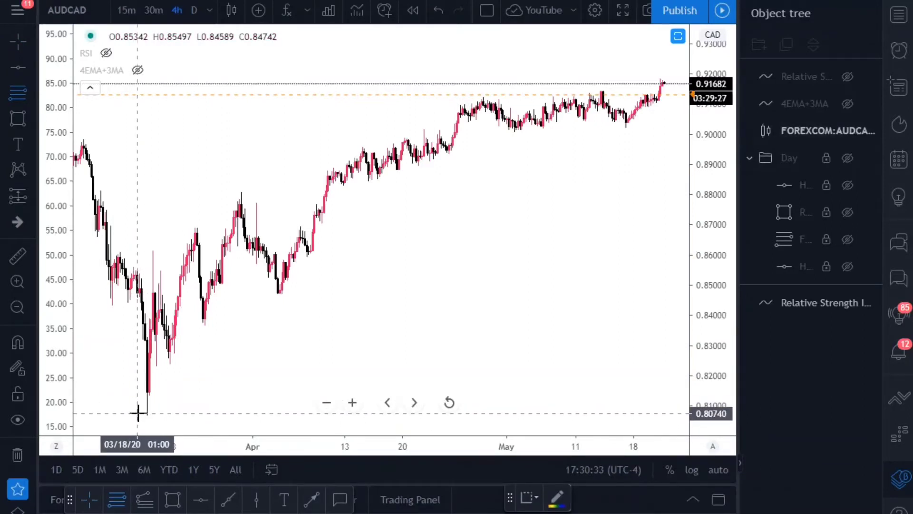
pyautogui.click(238, 502)
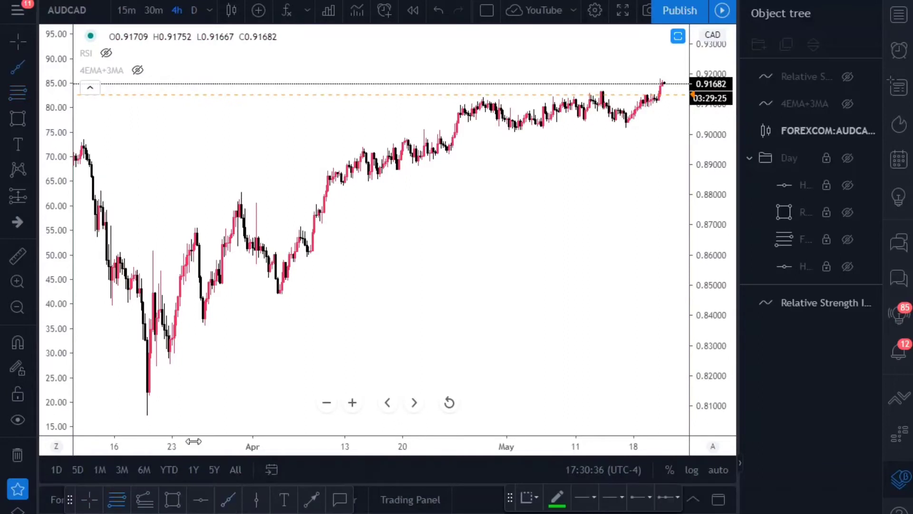
pyautogui.click(148, 415)
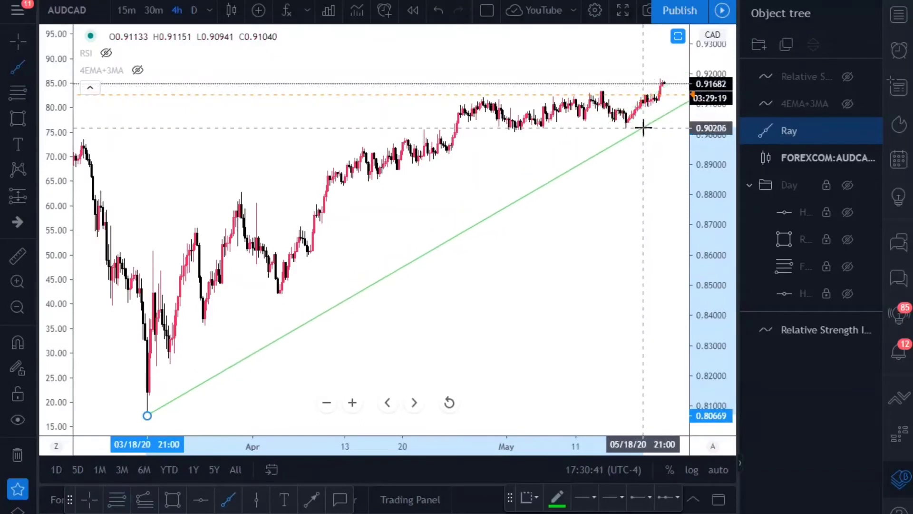
pyautogui.click(627, 128)
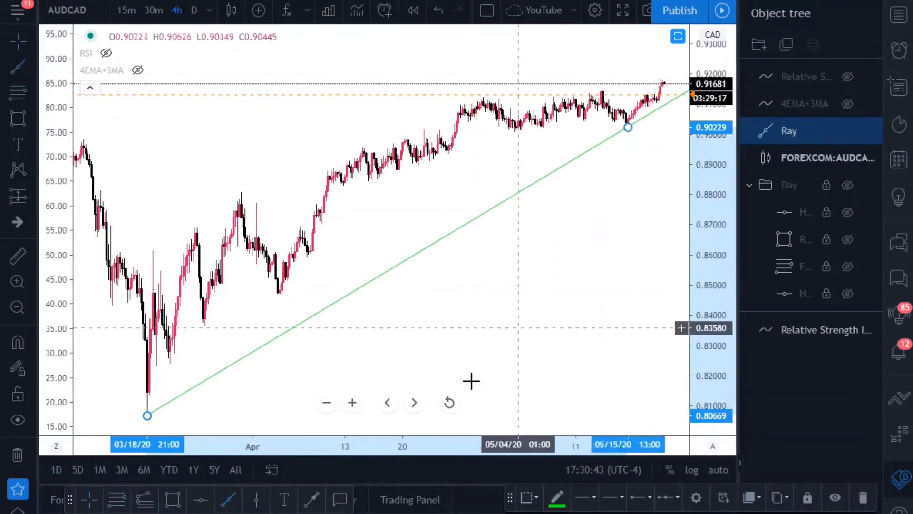
# Change the ray's line colour to orange
pyautogui.click(557, 499)
pyautogui.click(592, 357)
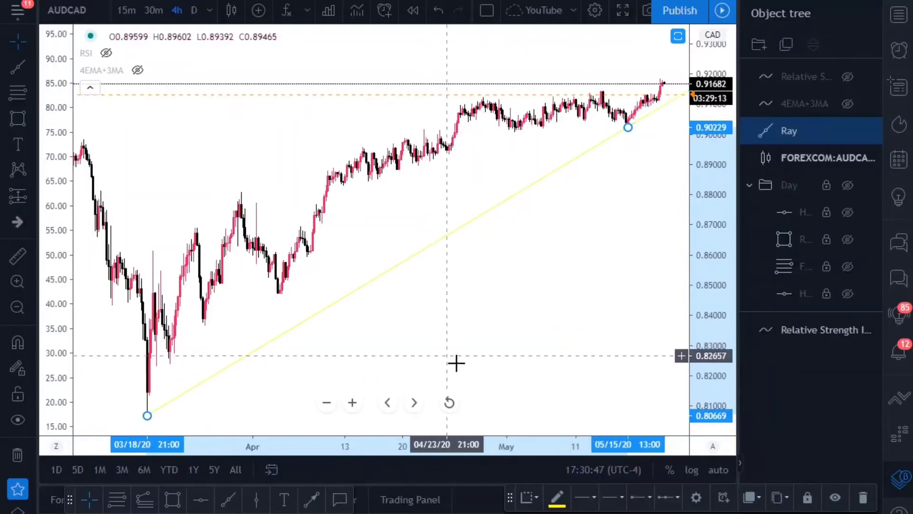
pyautogui.click(555, 498)
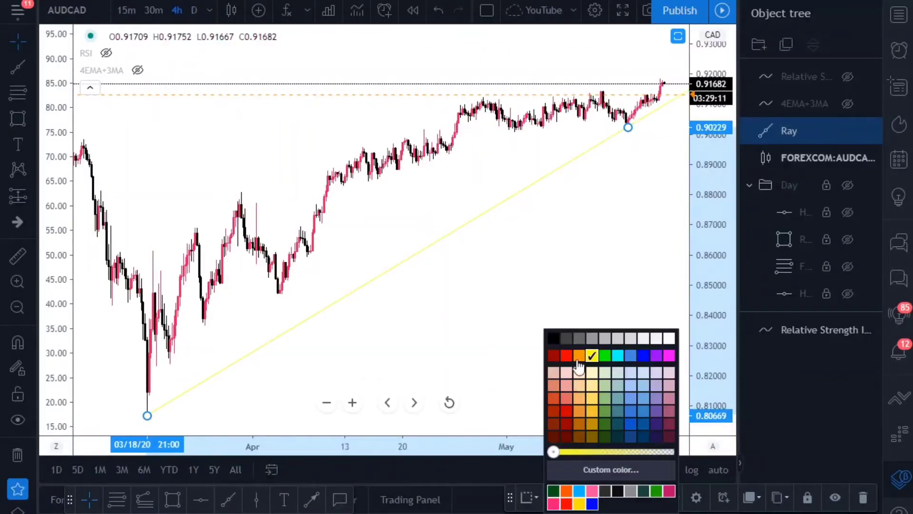
pyautogui.click(579, 356)
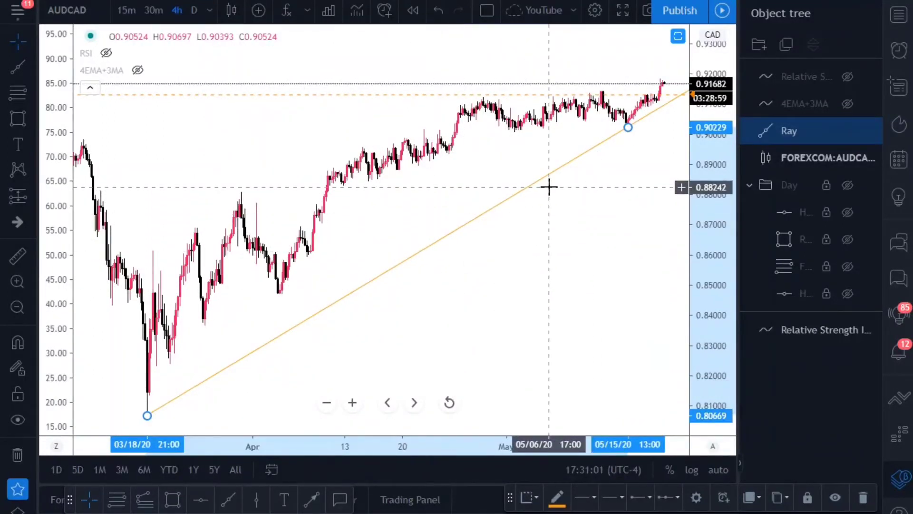
# Switch the AUDCAD chart to the 30-minute timeframe
pyautogui.scroll(-3, 447, 261)
pyautogui.scroll(1, 523, 269)
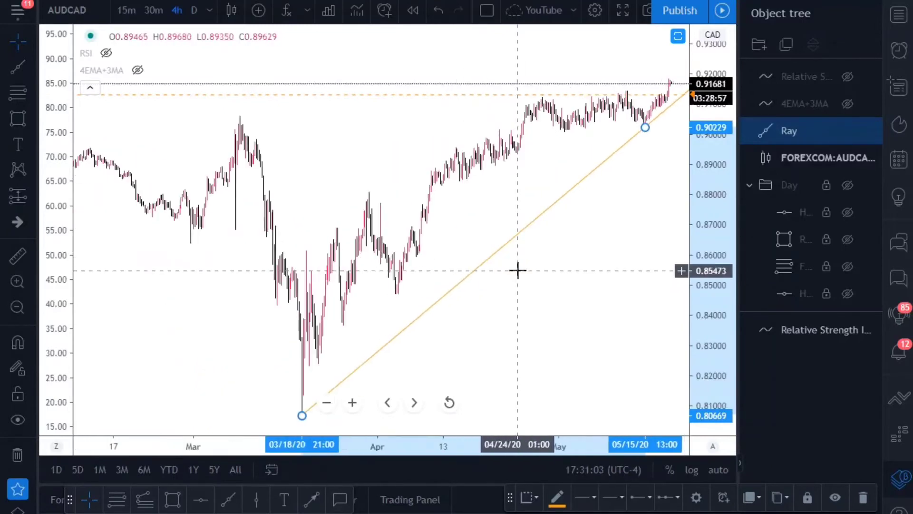
pyautogui.scroll(2, 475, 289)
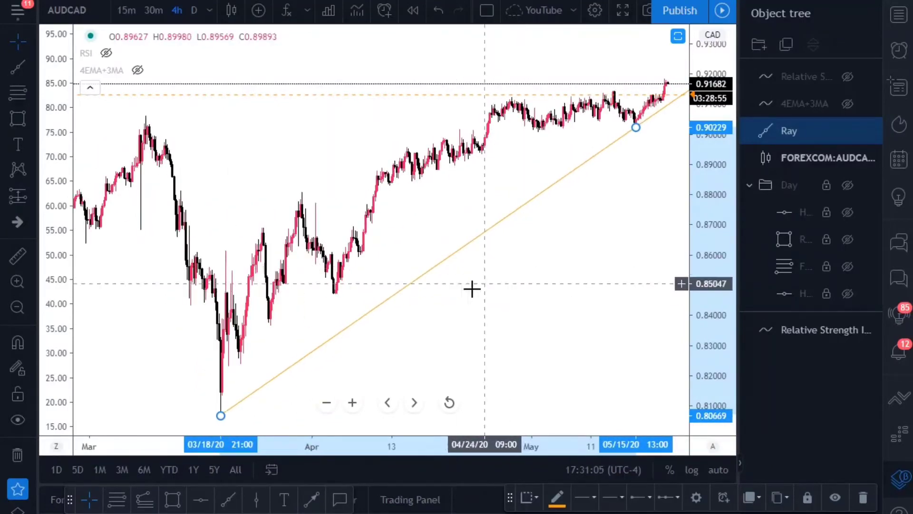
pyautogui.scroll(1, 490, 276)
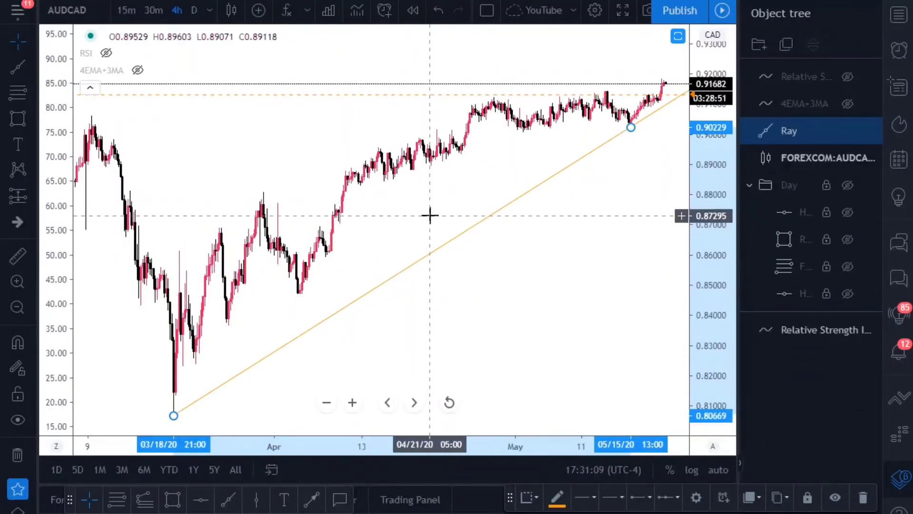
pyautogui.scroll(2, 433, 209)
pyautogui.write('30')
pyautogui.press('Return')
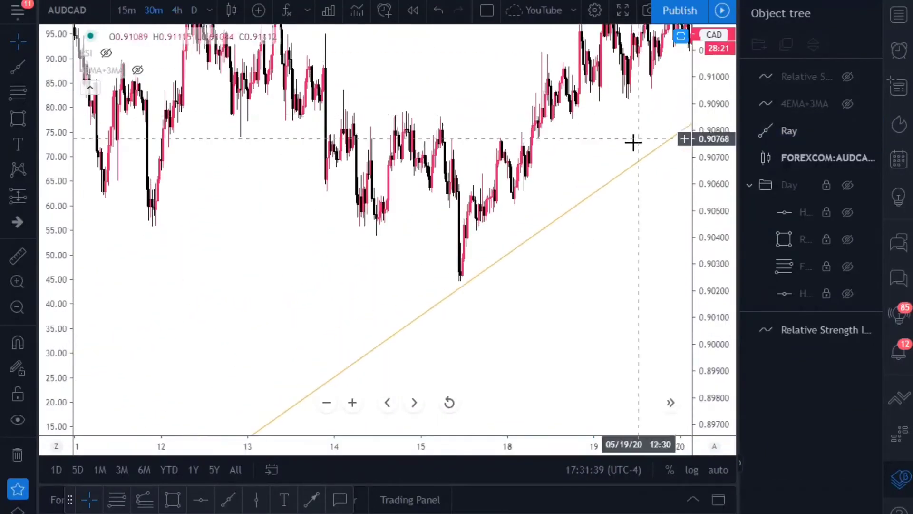
# Examine the May 2020 price action relative to the orange ray on the 30-minute chart, compressing the price scale
pyautogui.moveTo(626, 136); pyautogui.dragTo(562, 288)
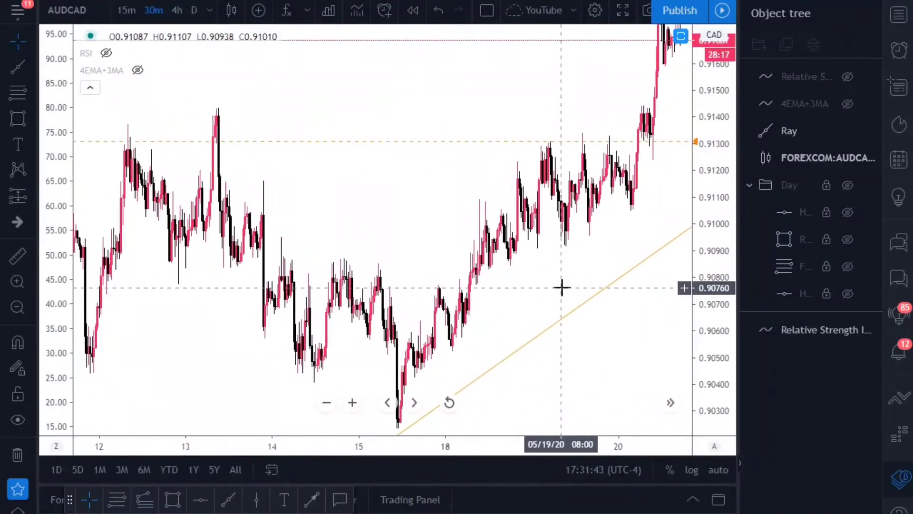
pyautogui.scroll(-2, 562, 288)
pyautogui.moveTo(719, 194); pyautogui.dragTo(727, 345)
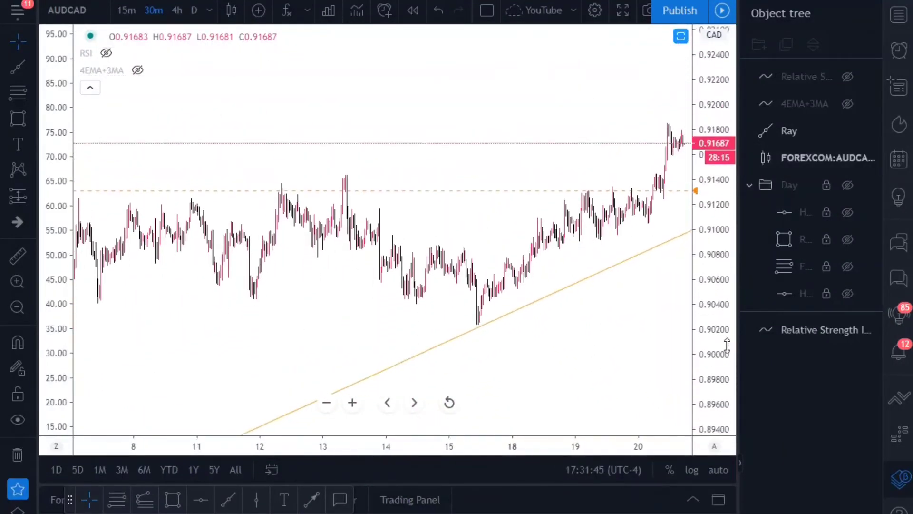
pyautogui.scroll(3, 366, 190)
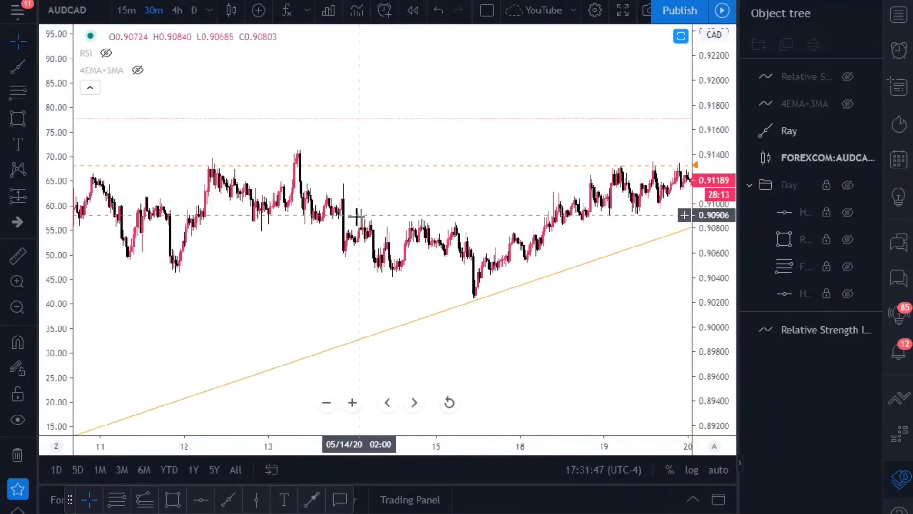
pyautogui.scroll(1, 358, 216)
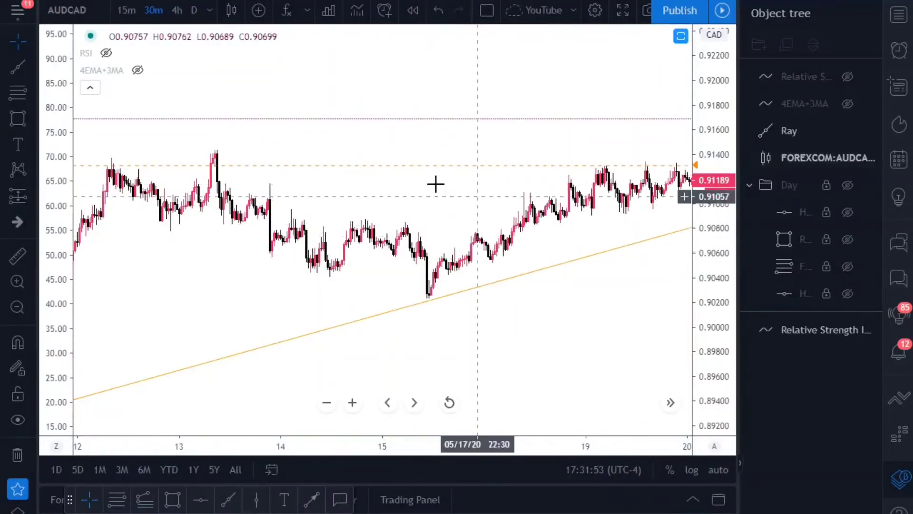
pyautogui.moveTo(473, 200); pyautogui.dragTo(455, 196)
pyautogui.scroll(-1, 446, 188)
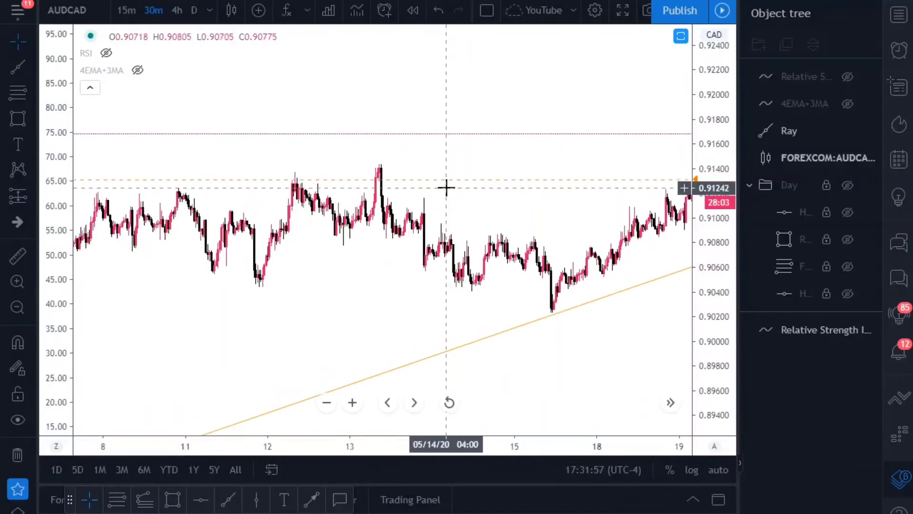
pyautogui.scroll(-4, 297, 263)
pyautogui.scroll(4, 436, 359)
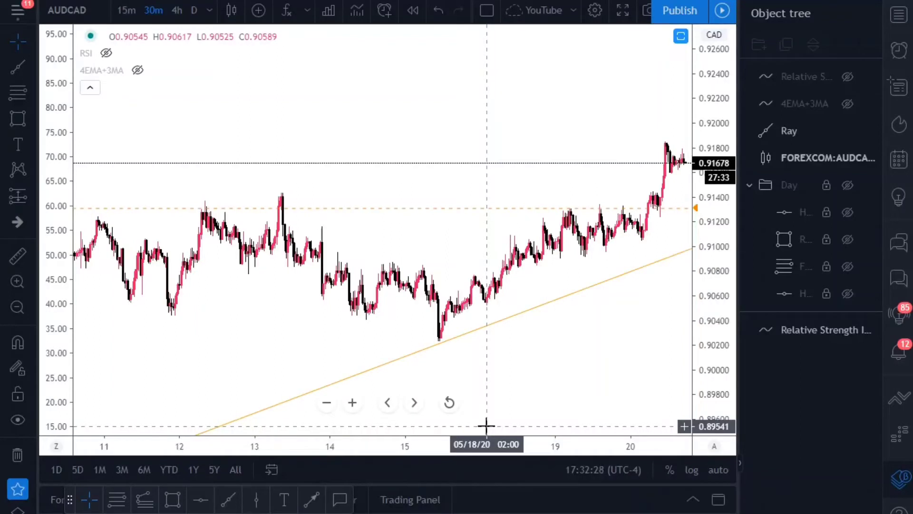
pyautogui.scroll(-2, 428, 318)
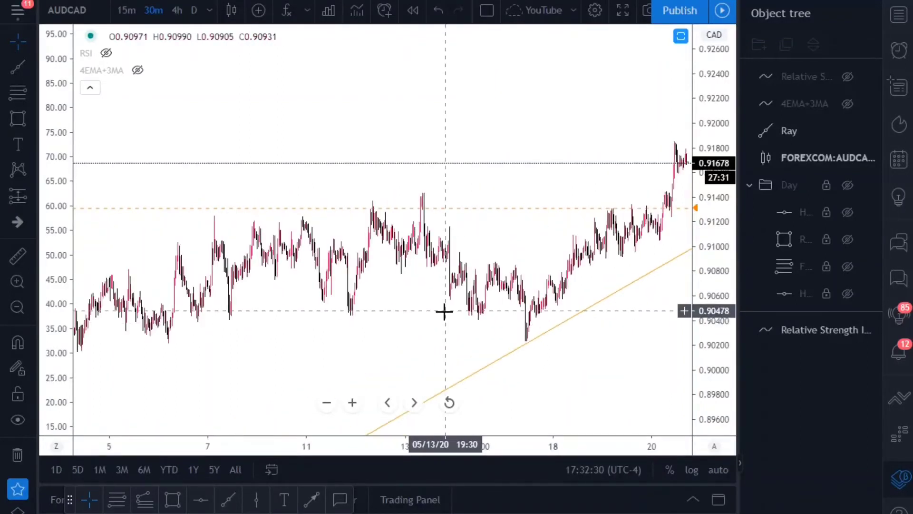
pyautogui.moveTo(381, 356); pyautogui.dragTo(257, 352)
pyautogui.scroll(2, 499, 308)
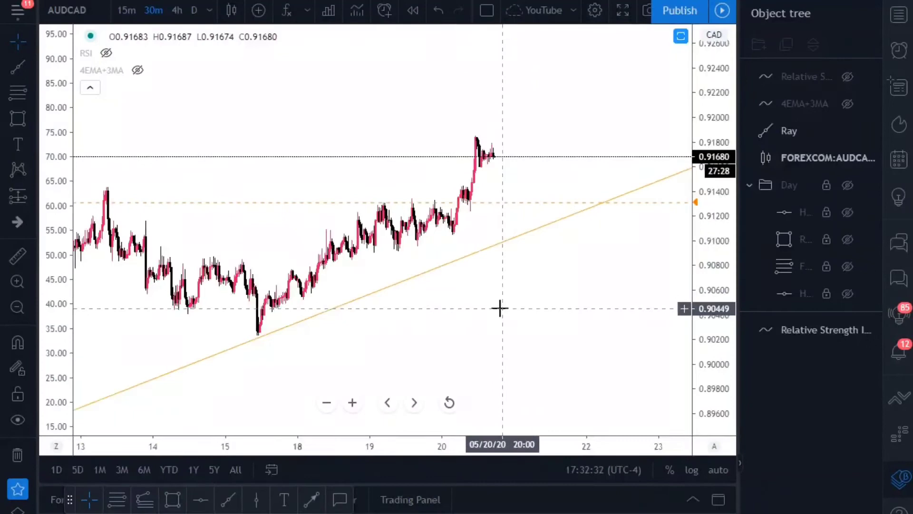
# Move the AUDCAD series above the ray in the object tree, and put the ray in a locked group named 4H
pyautogui.moveTo(434, 315); pyautogui.dragTo(505, 316)
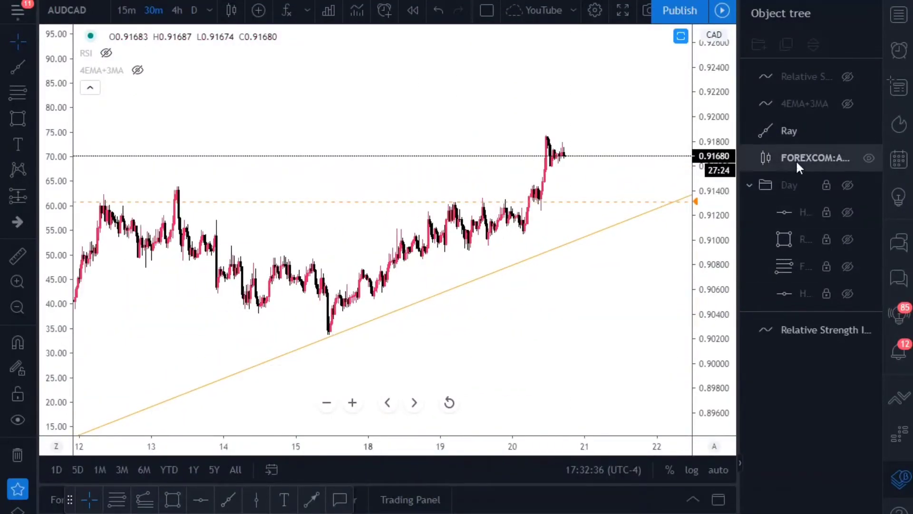
pyautogui.moveTo(792, 160); pyautogui.dragTo(793, 122)
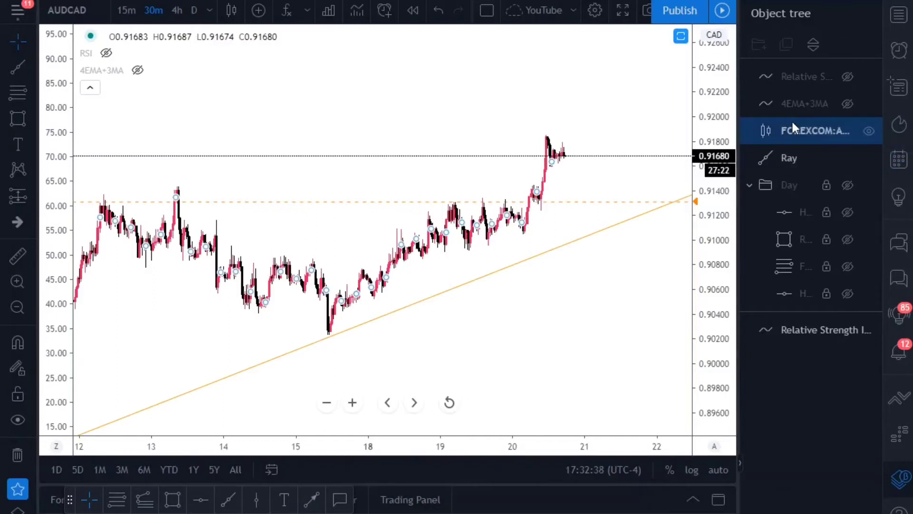
pyautogui.click(772, 150)
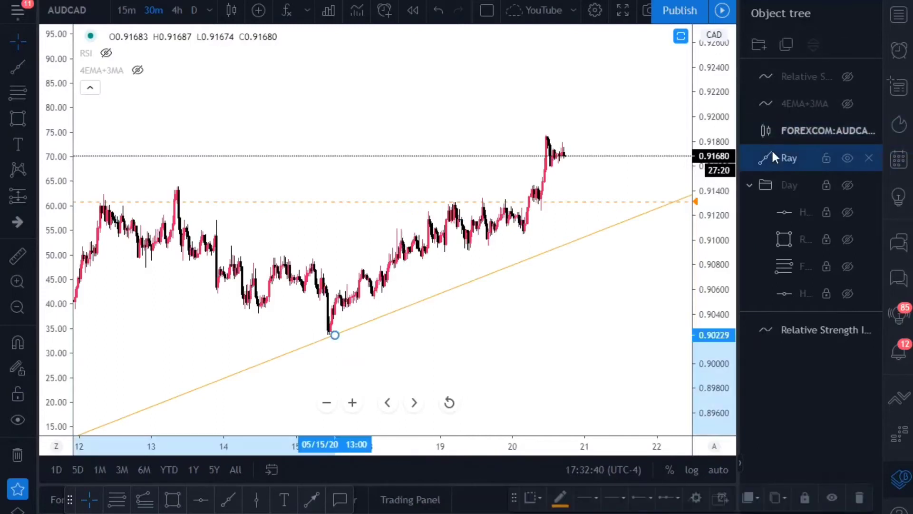
pyautogui.click(757, 44)
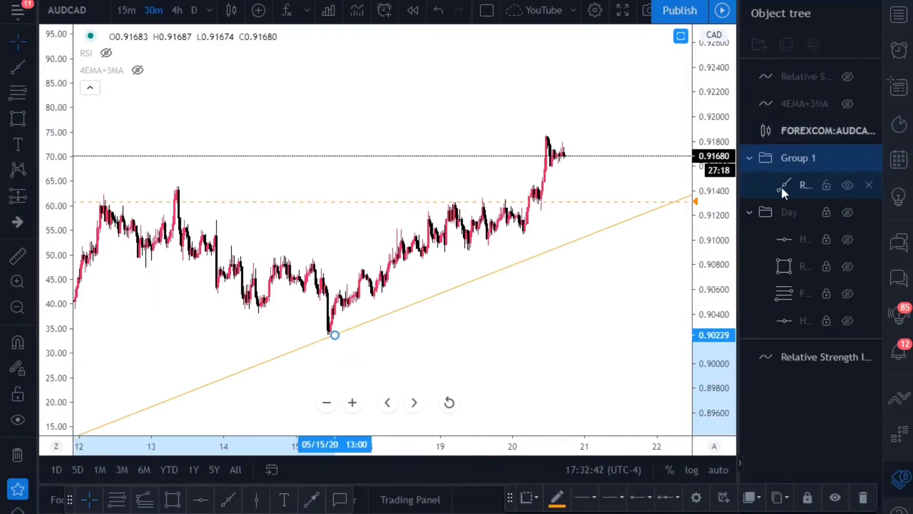
pyautogui.rightClick(786, 157)
pyautogui.click(828, 170)
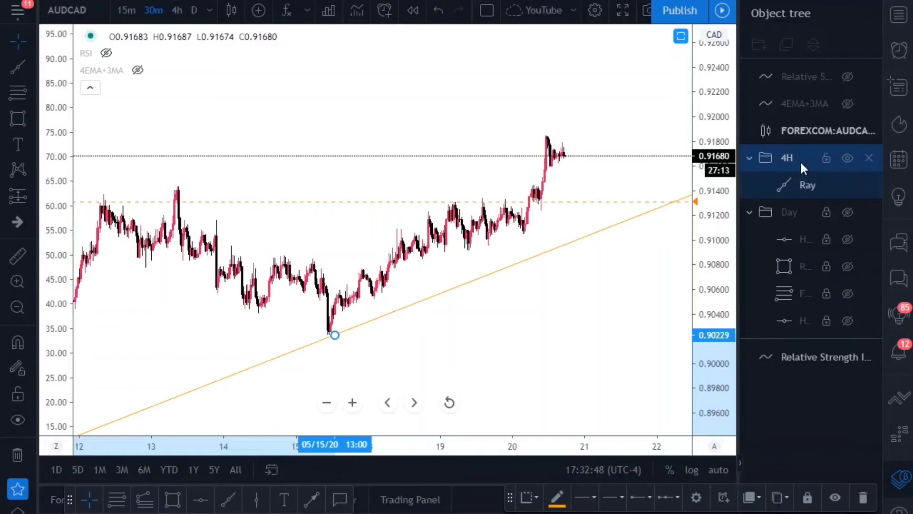
pyautogui.click(834, 159)
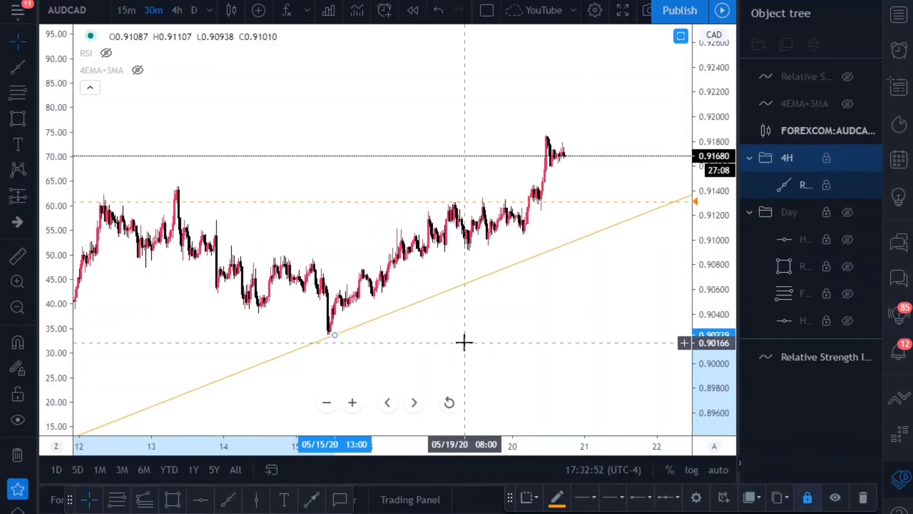
# Draw a second ray from the 05/15/20 11:00 low at 0.90235 through the 05/20/20 09:30 low at 0.91248
pyautogui.click(229, 500)
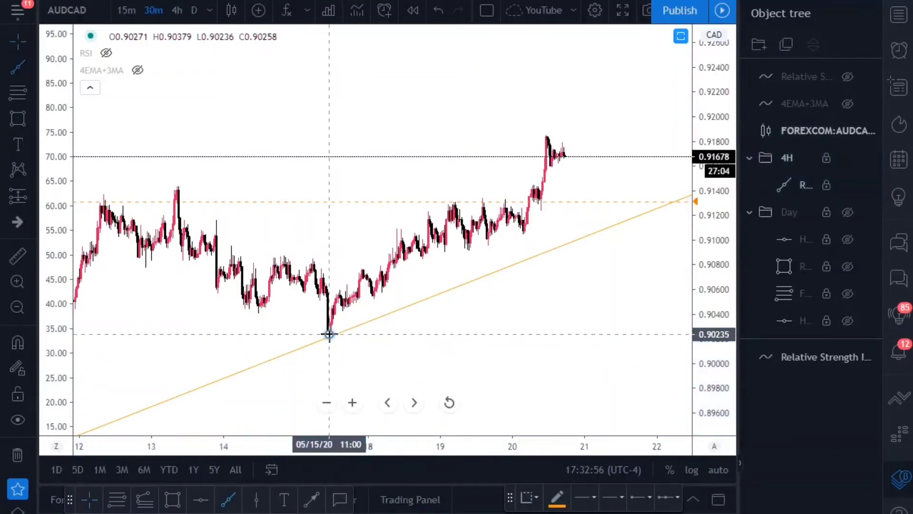
pyautogui.click(329, 334)
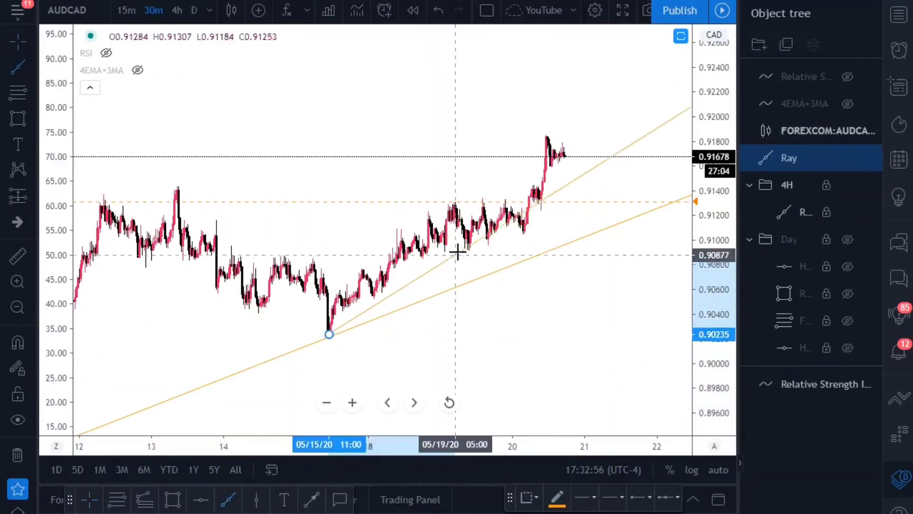
pyautogui.click(541, 209)
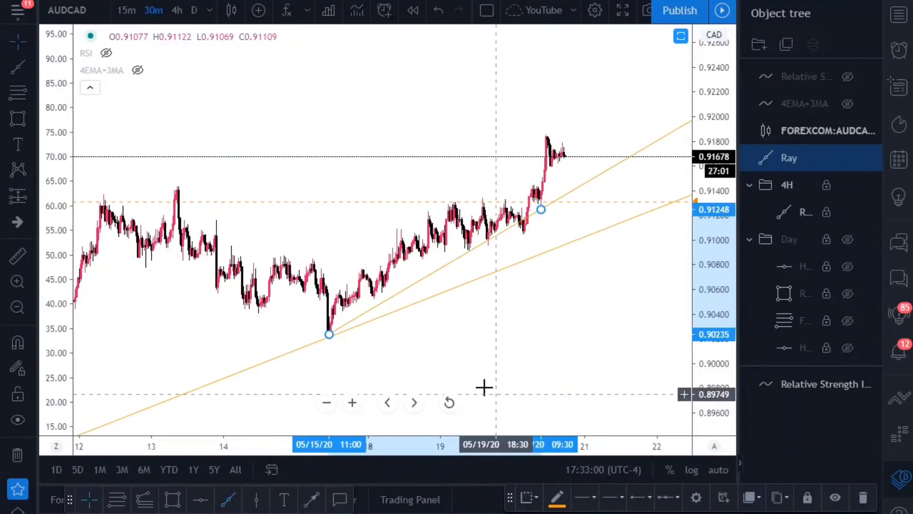
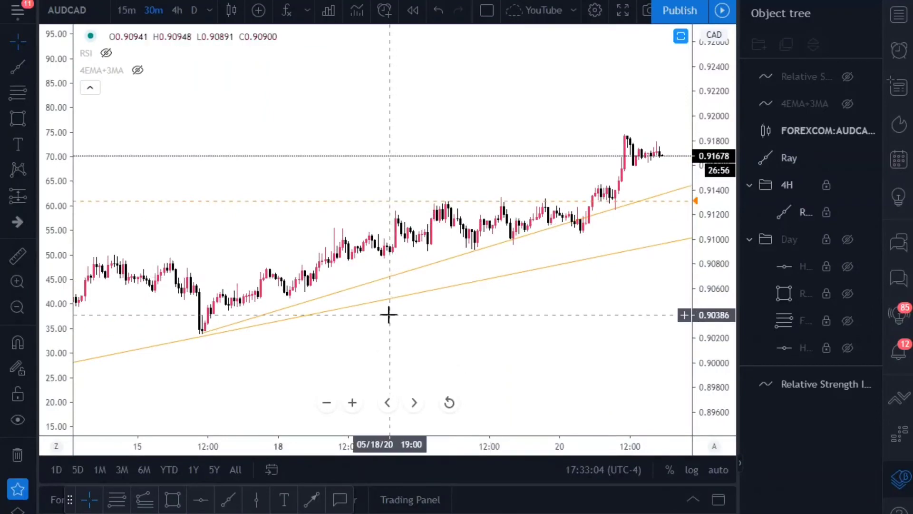
# Draw a Fib Retracement over the 05/20/20 rally, from the swing low at 0.91242 to the high at 0.91849
pyautogui.scroll(-2, 405, 303)
pyautogui.scroll(-2, 447, 277)
pyautogui.scroll(5, 448, 277)
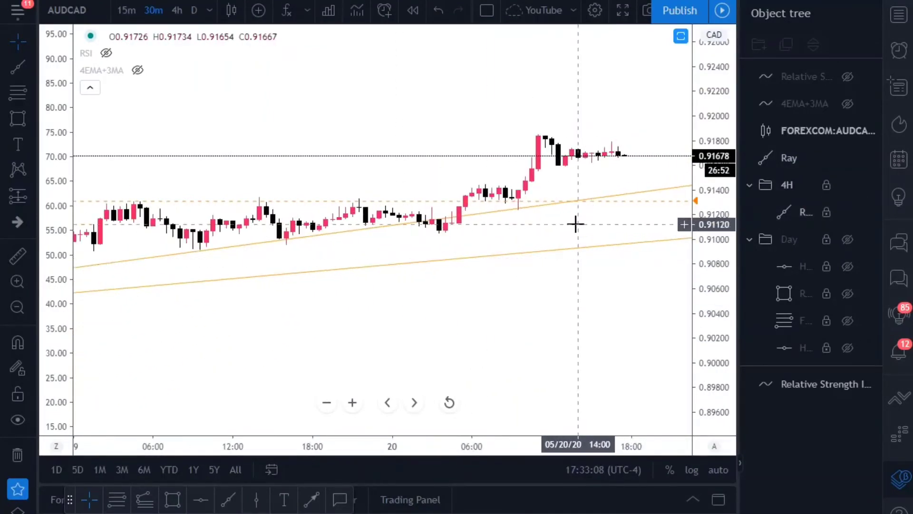
pyautogui.moveTo(577, 224); pyautogui.dragTo(444, 296)
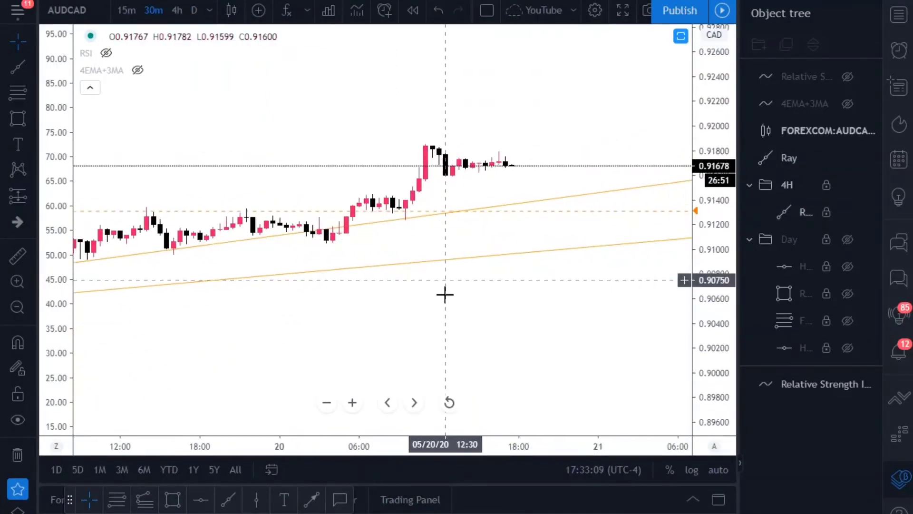
pyautogui.click(117, 500)
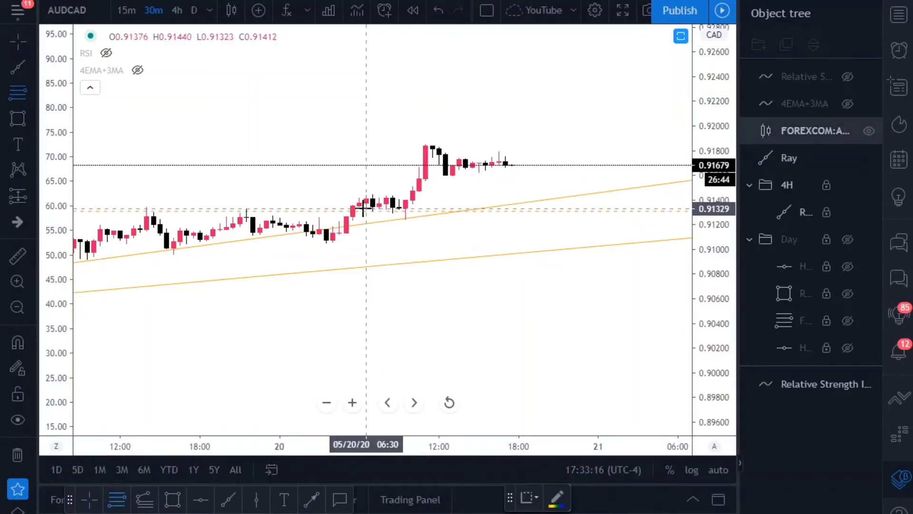
pyautogui.click(398, 219)
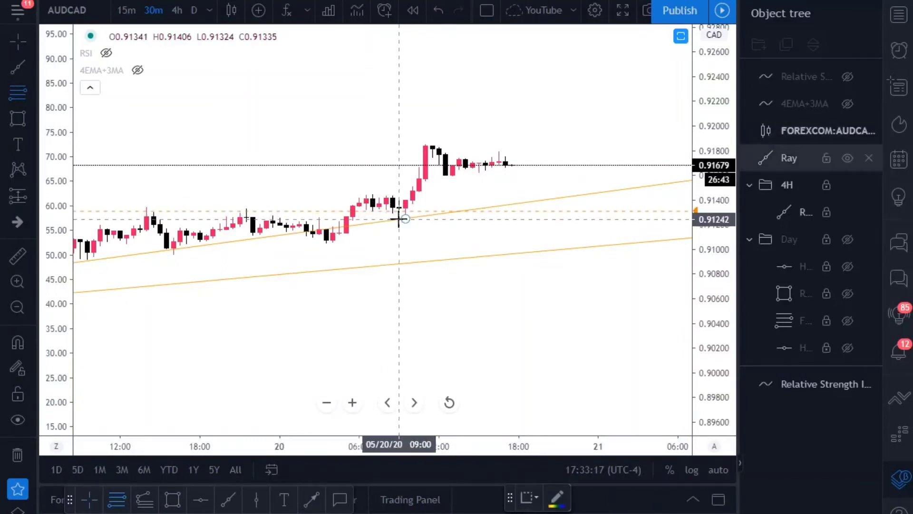
pyautogui.click(439, 145)
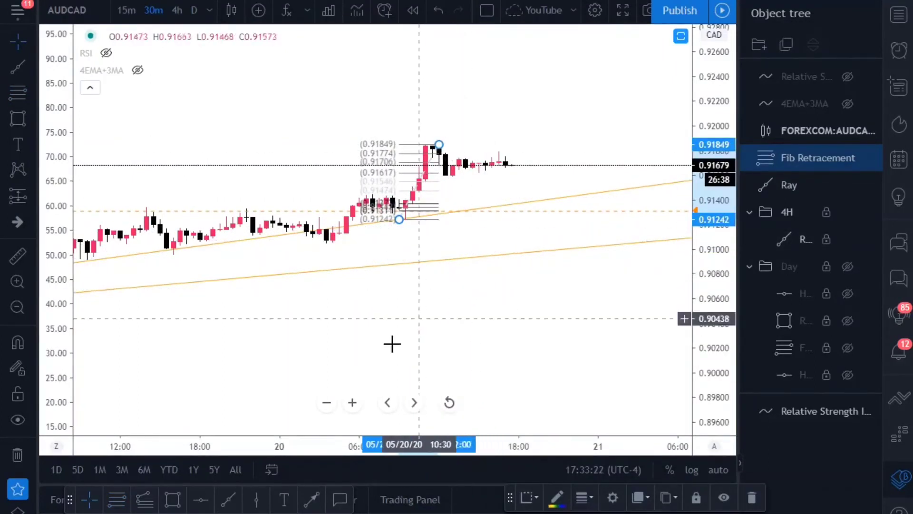
# Draw a rectangle between the 0.91545 and 0.91472 retracement levels, spanning 05/20/20 11:00 to 05/21/20 01:00
pyautogui.scroll(3, 434, 214)
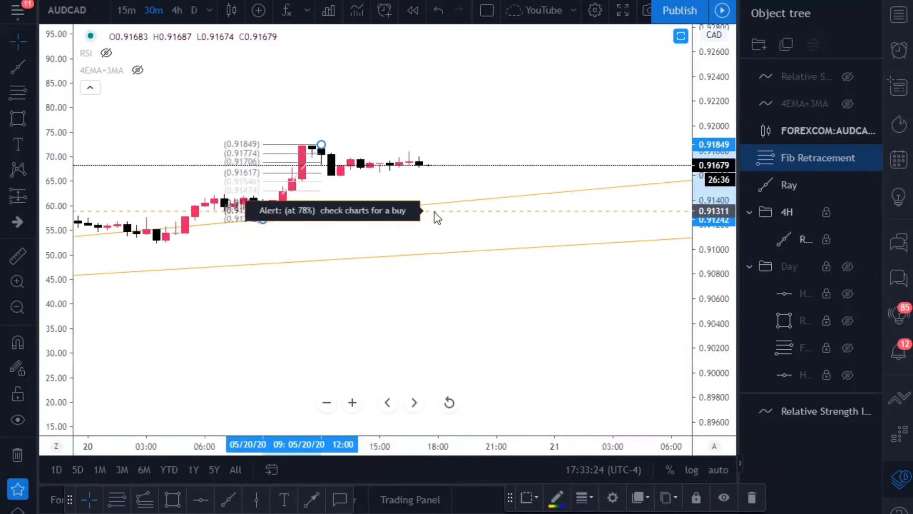
pyautogui.moveTo(709, 267); pyautogui.dragTo(707, 93)
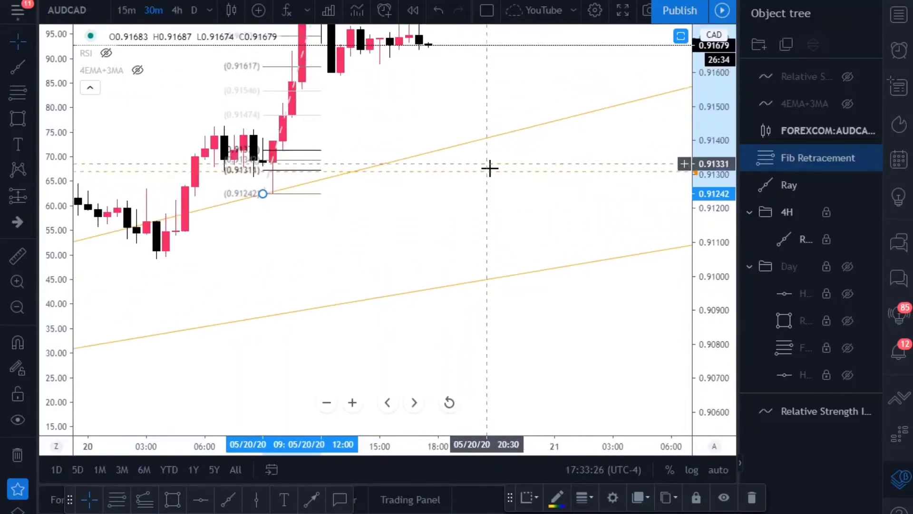
pyautogui.moveTo(570, 145); pyautogui.dragTo(652, 338)
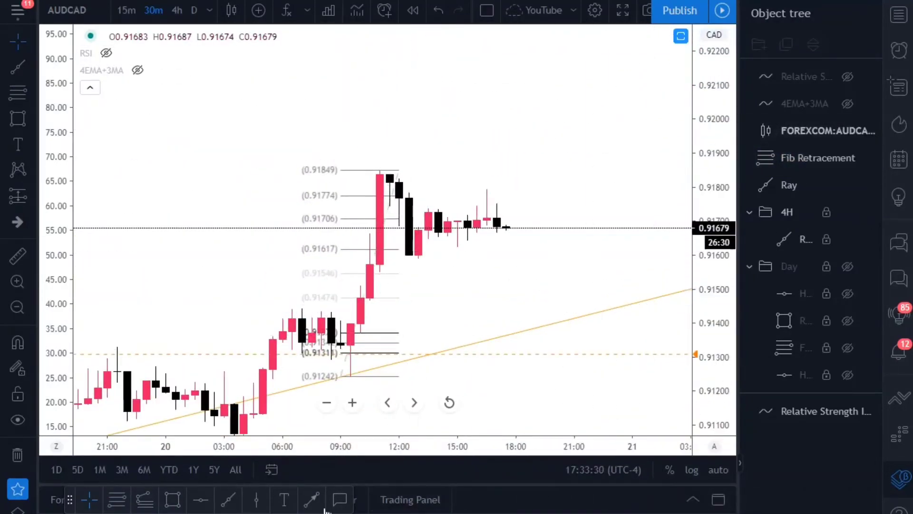
pyautogui.click(171, 500)
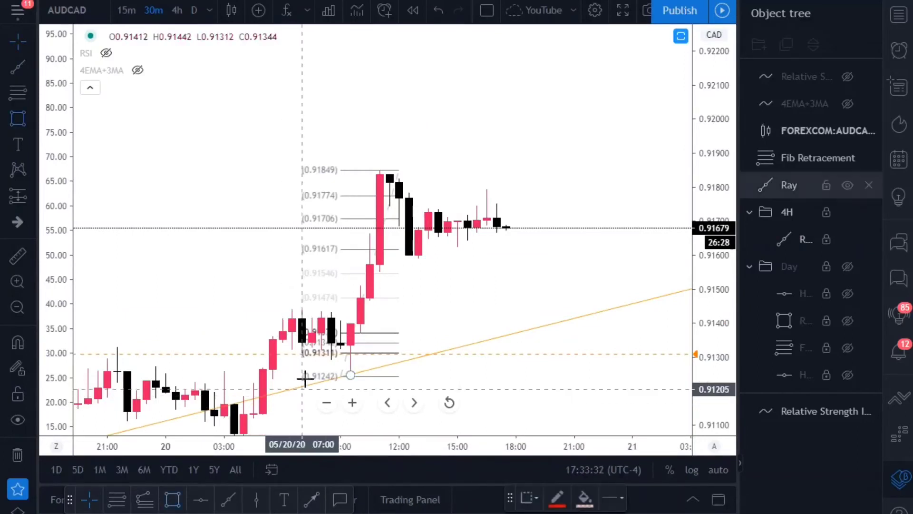
pyautogui.moveTo(380, 275)
pyautogui.mouseDown()
pyautogui.moveTo(495, 306)
pyautogui.moveTo(652, 298)
pyautogui.mouseUp()
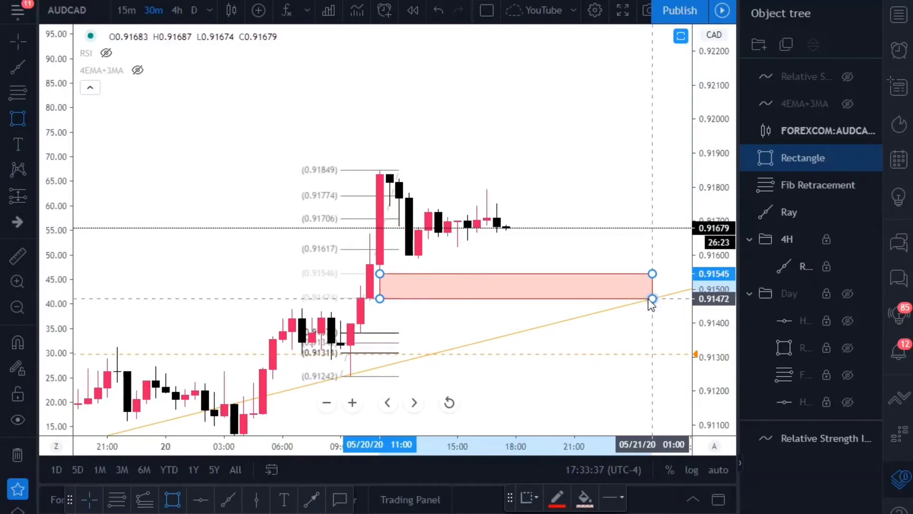
# Change the rectangle's border to green and its background to light green
pyautogui.click(558, 498)
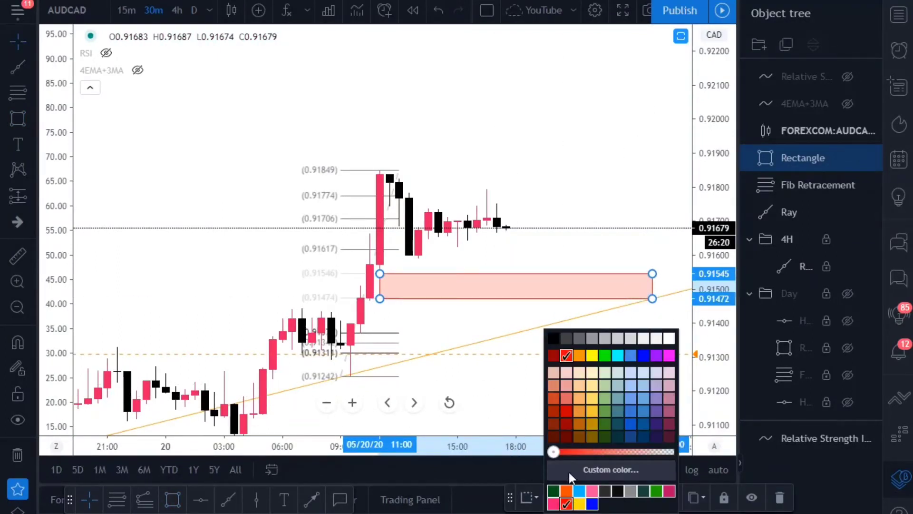
pyautogui.click(606, 357)
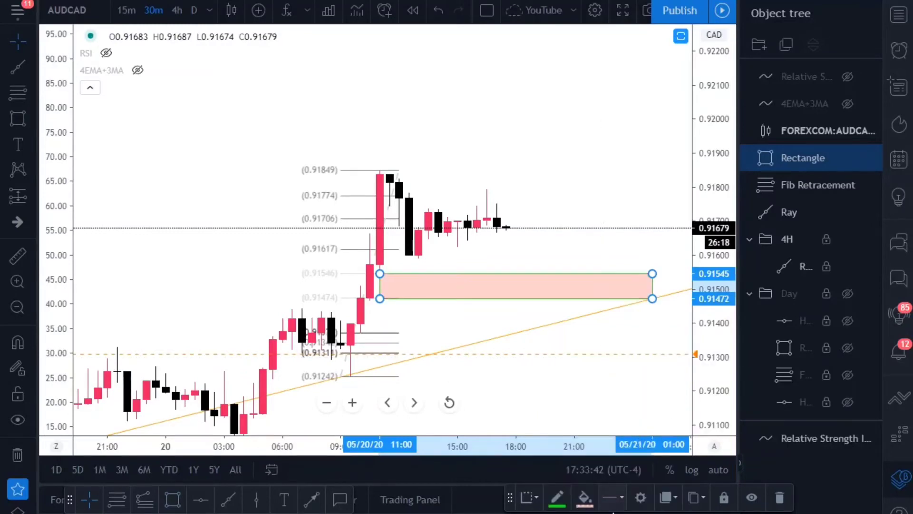
pyautogui.click(585, 498)
pyautogui.click(638, 360)
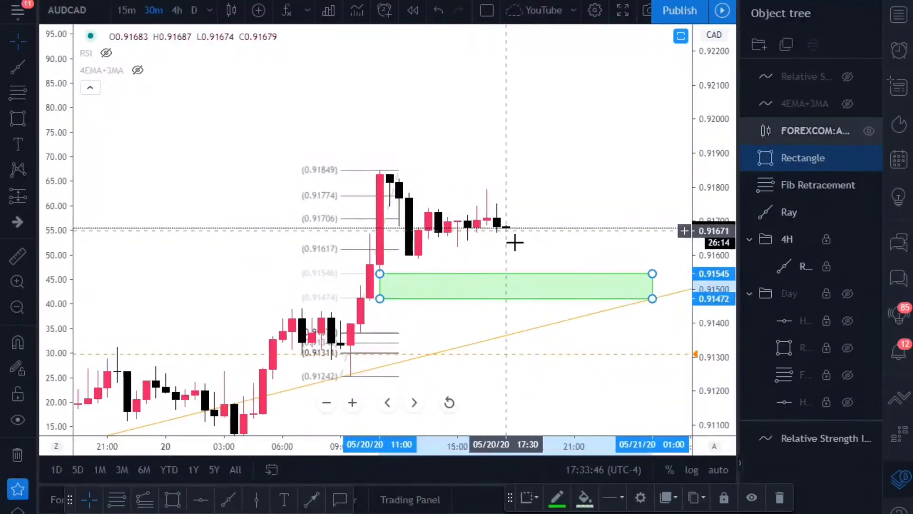
# Place a horizontal line at 0.91369, on the upper of the retracement's dark lower levels
pyautogui.scroll(-3, 513, 276)
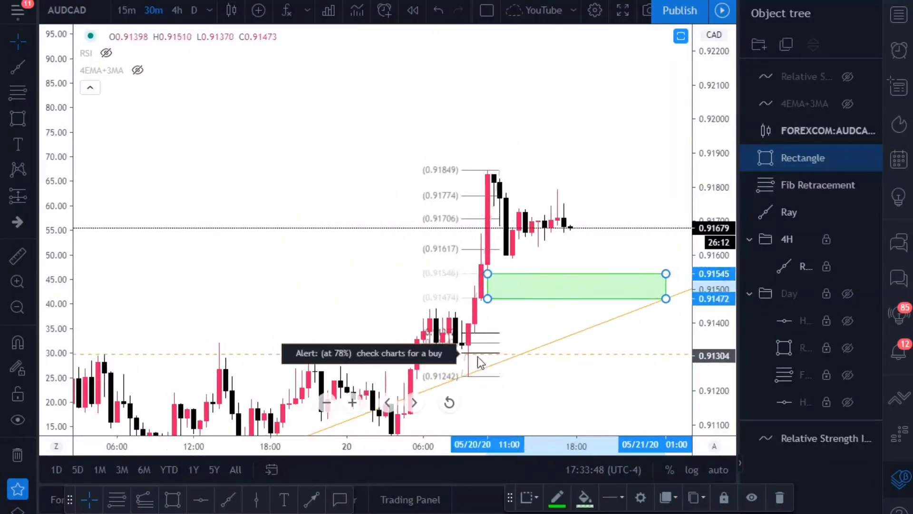
pyautogui.scroll(-2, 481, 362)
pyautogui.moveTo(558, 369); pyautogui.dragTo(523, 326)
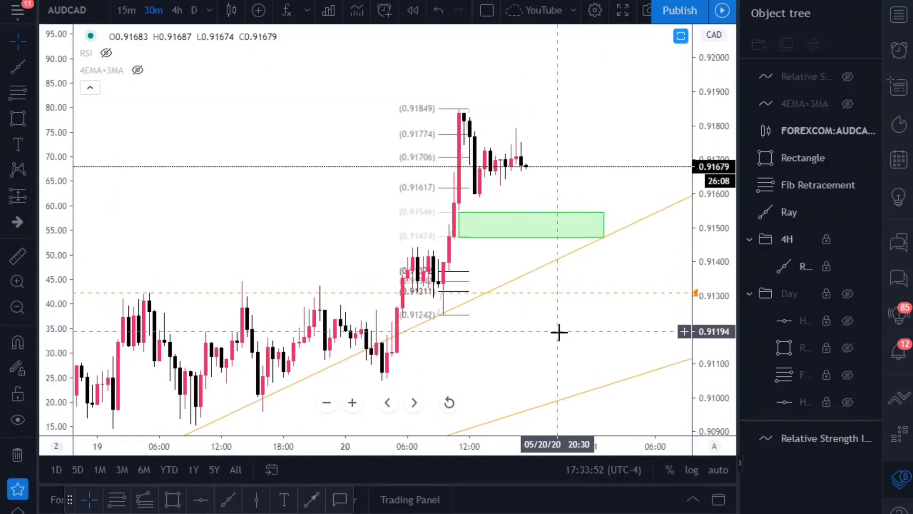
pyautogui.moveTo(598, 328); pyautogui.dragTo(544, 338)
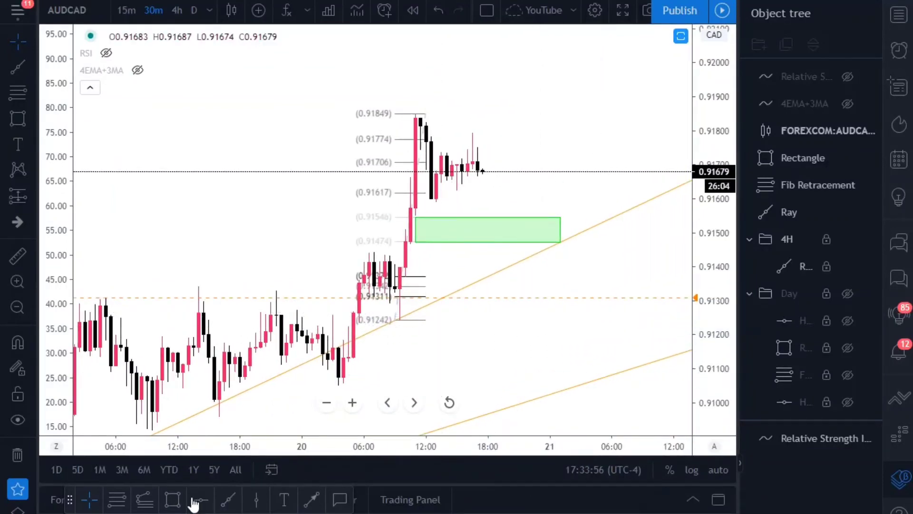
pyautogui.click(172, 504)
pyautogui.click(201, 500)
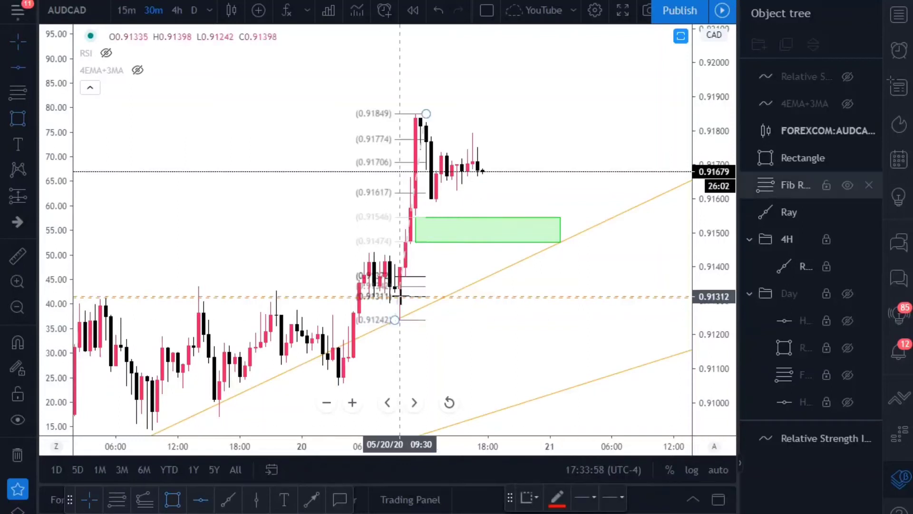
pyautogui.click(399, 277)
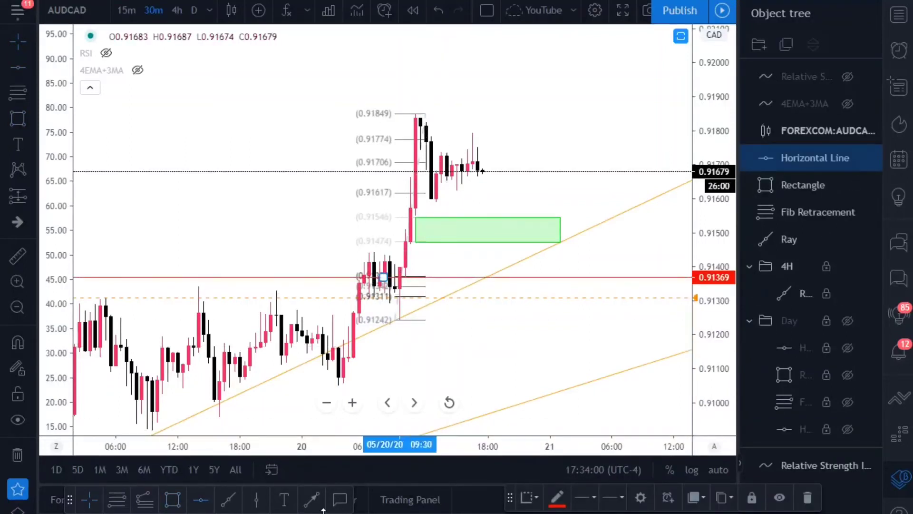
# Add a second horizontal line and align it to the retracement level at 0.91312, nudging the first line to 0.91371
pyautogui.click(201, 500)
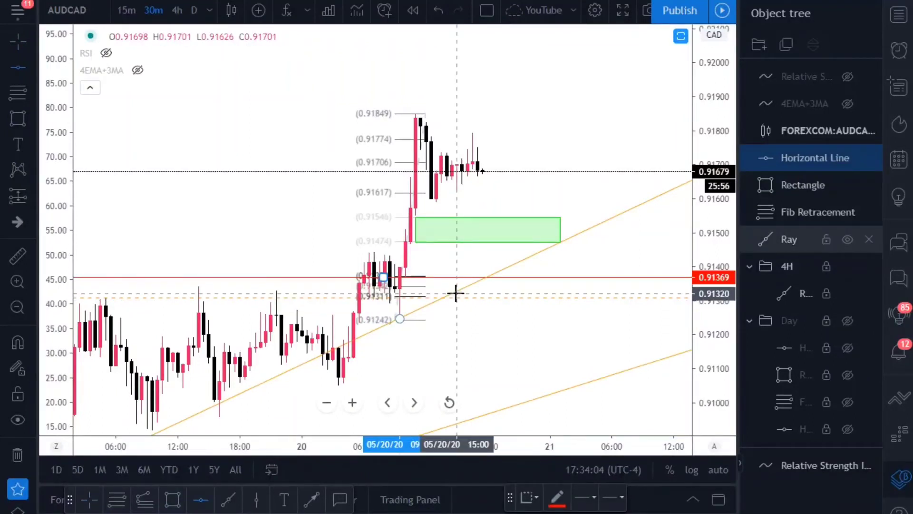
pyautogui.click(455, 293)
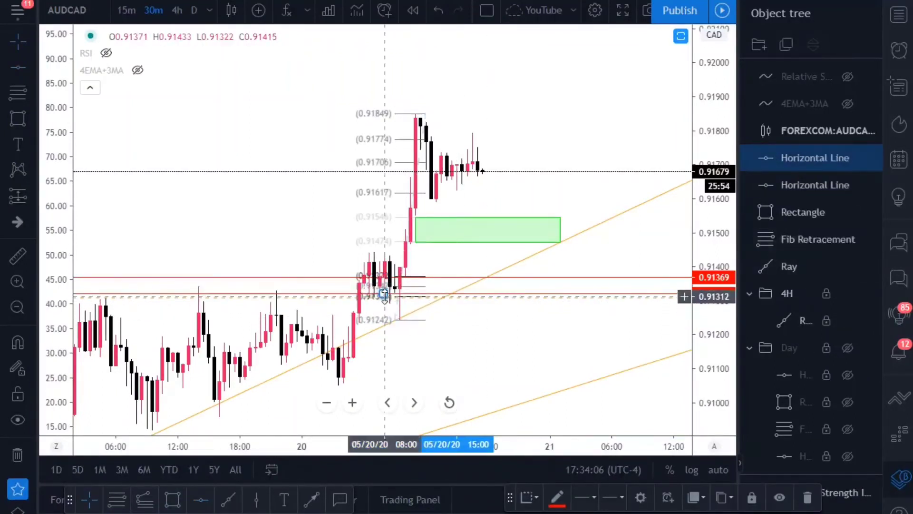
pyautogui.moveTo(385, 294); pyautogui.dragTo(383, 297)
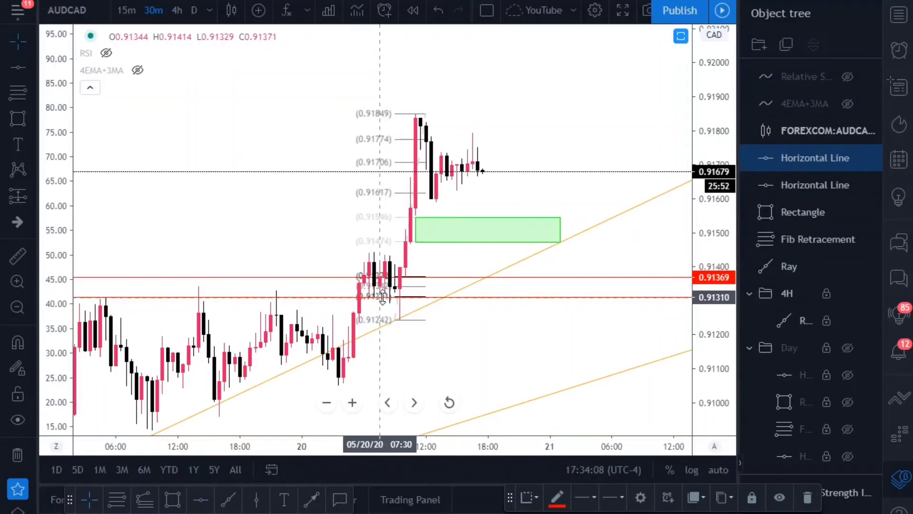
pyautogui.click(440, 276)
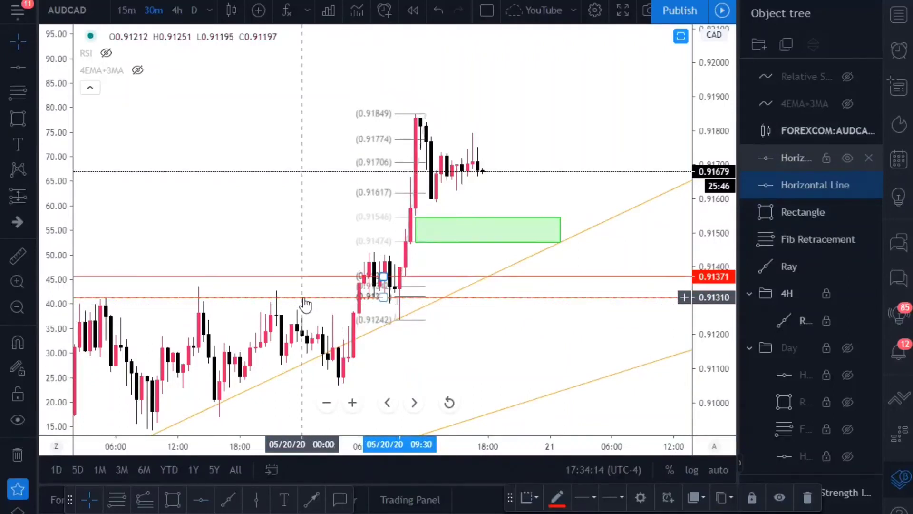
pyautogui.moveTo(305, 298); pyautogui.dragTo(303, 297)
pyautogui.click(491, 363)
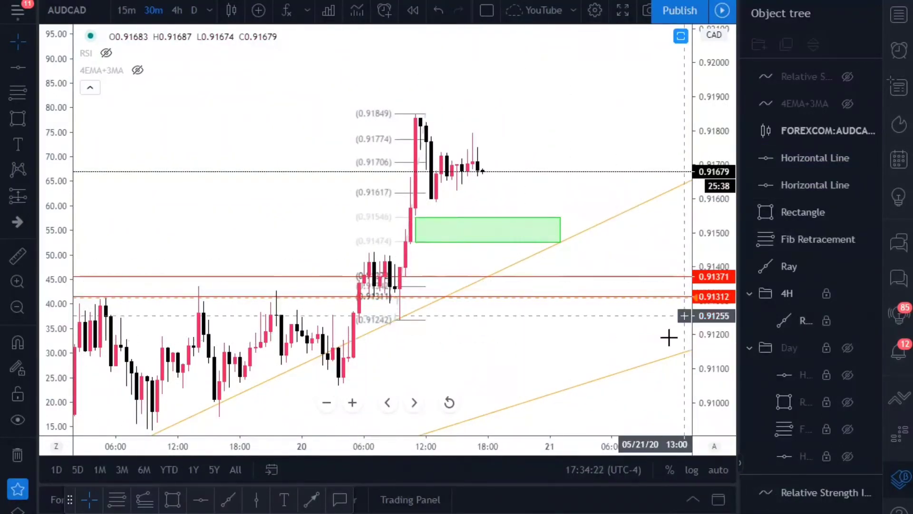
# Lower the second horizontal line to 0.91241, and move the AUDCAD price alert to 0.91377 and save it
pyautogui.moveTo(475, 300)
pyautogui.mouseDown()
pyautogui.moveTo(479, 273)
pyautogui.moveTo(480, 300)
pyautogui.moveTo(471, 302)
pyautogui.moveTo(470, 275)
pyautogui.mouseUp()
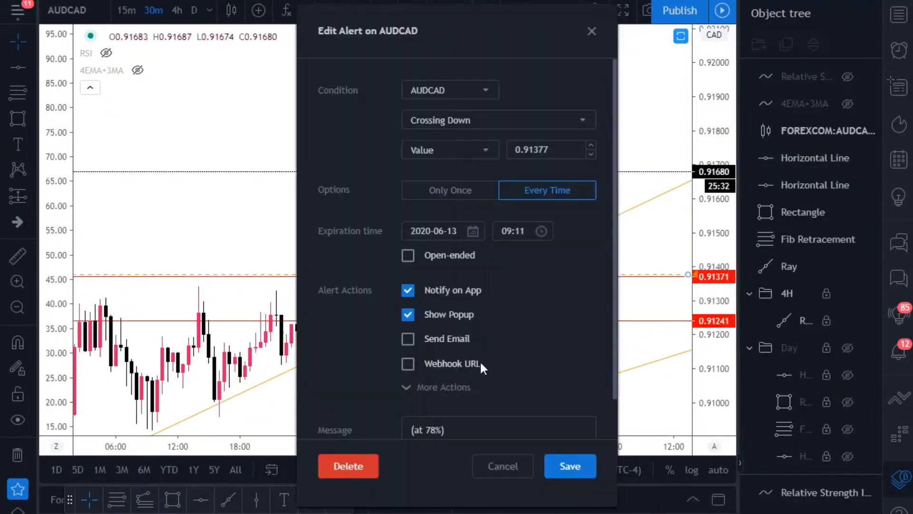
pyautogui.click(571, 466)
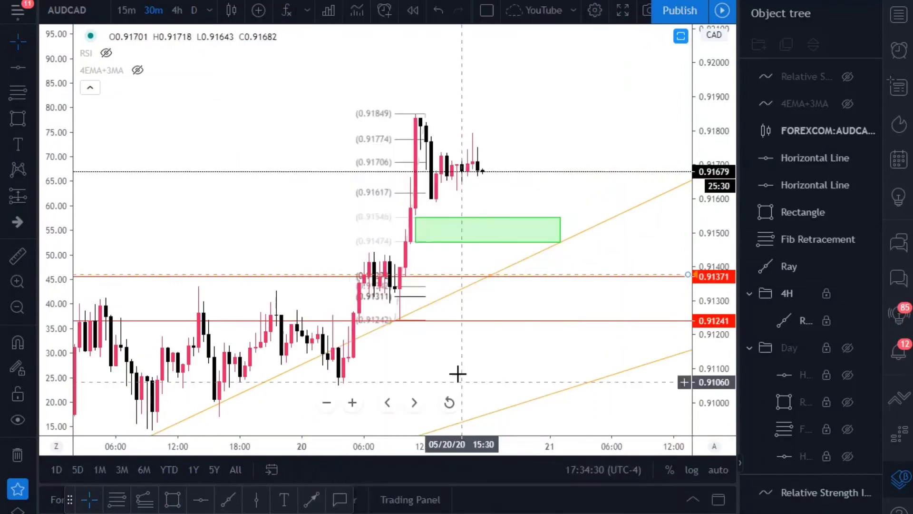
# Raise the lower horizontal line to 0.91314 and put it in a new group named 30Min
pyautogui.moveTo(492, 320); pyautogui.dragTo(490, 295)
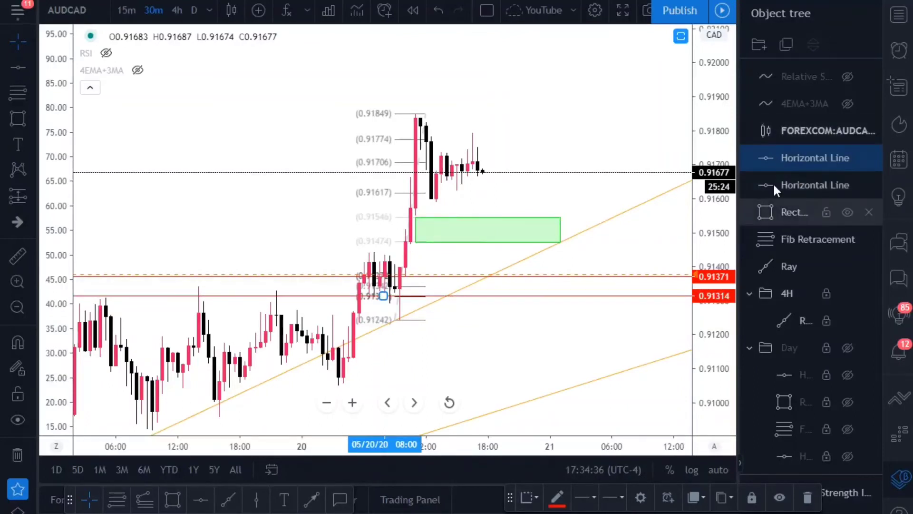
pyautogui.click(756, 42)
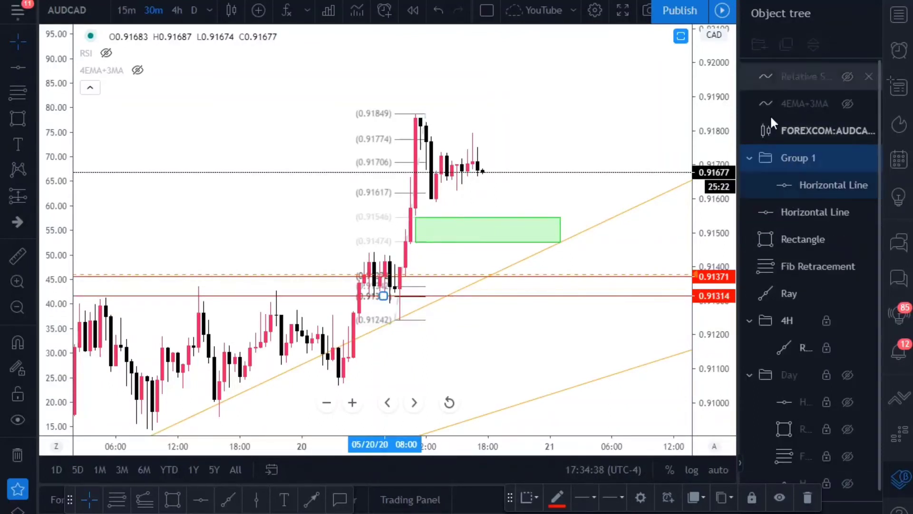
pyautogui.rightClick(794, 155)
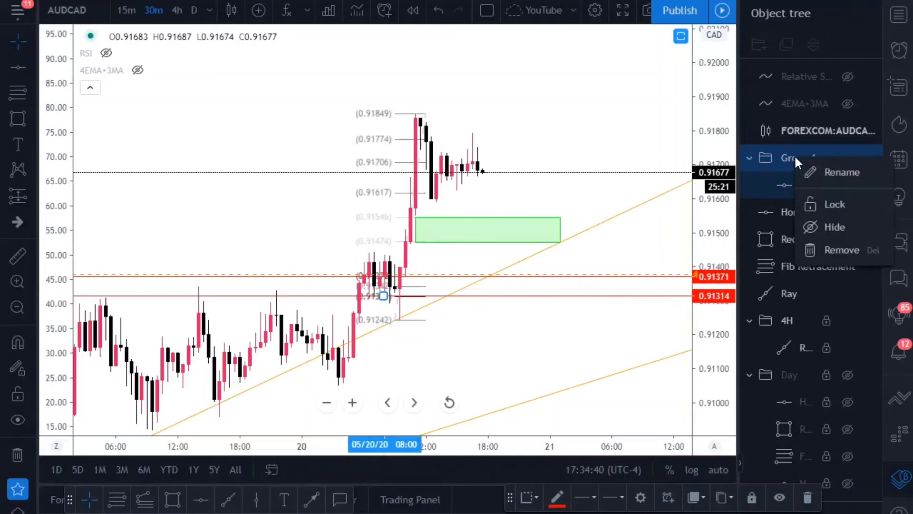
pyautogui.click(859, 173)
pyautogui.write('30Min')
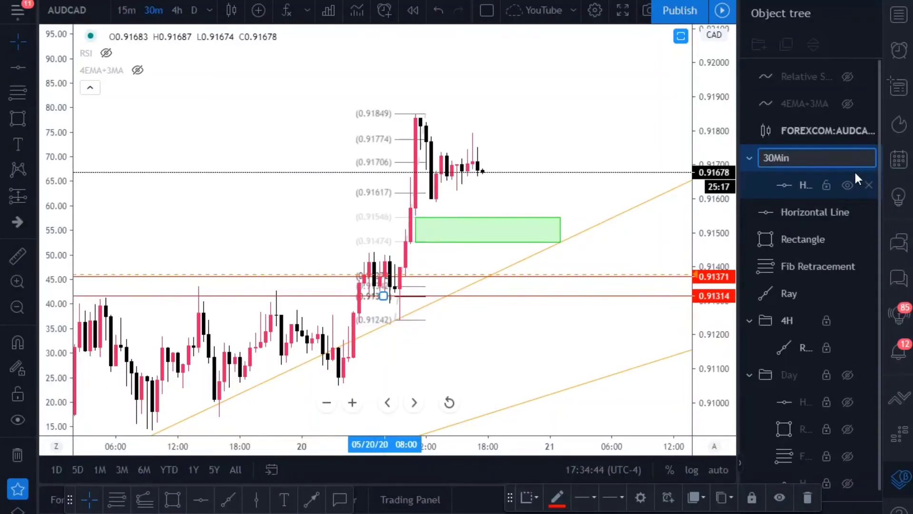
pyautogui.press('Return')
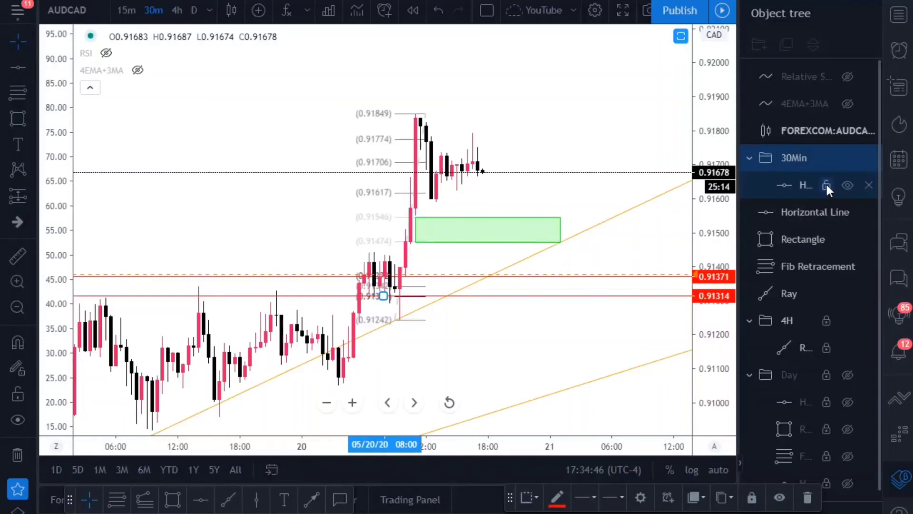
# Move the other horizontal line, the green rectangle, the Fib retracement and the ungrouped ray into the 30Min group
pyautogui.moveTo(783, 205); pyautogui.dragTo(786, 177)
pyautogui.moveTo(774, 210); pyautogui.dragTo(791, 190)
pyautogui.moveTo(789, 234); pyautogui.dragTo(803, 200)
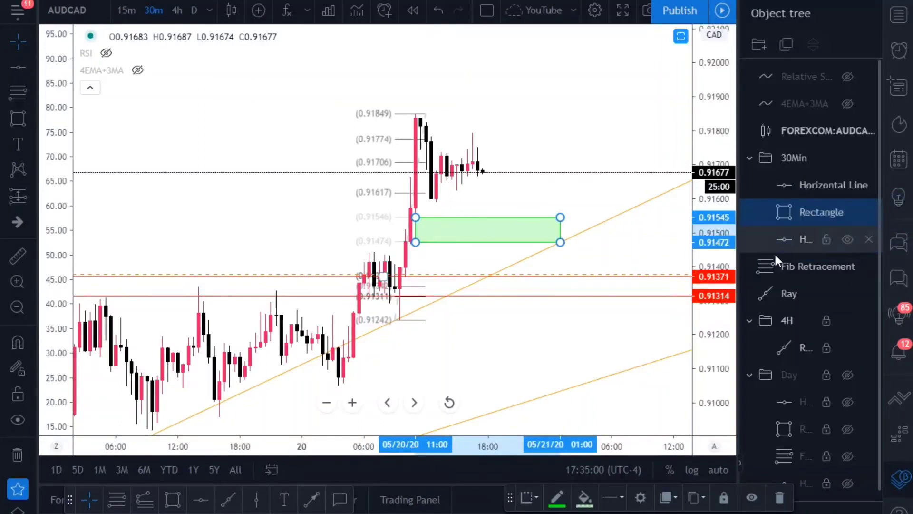
pyautogui.moveTo(776, 259); pyautogui.dragTo(812, 199)
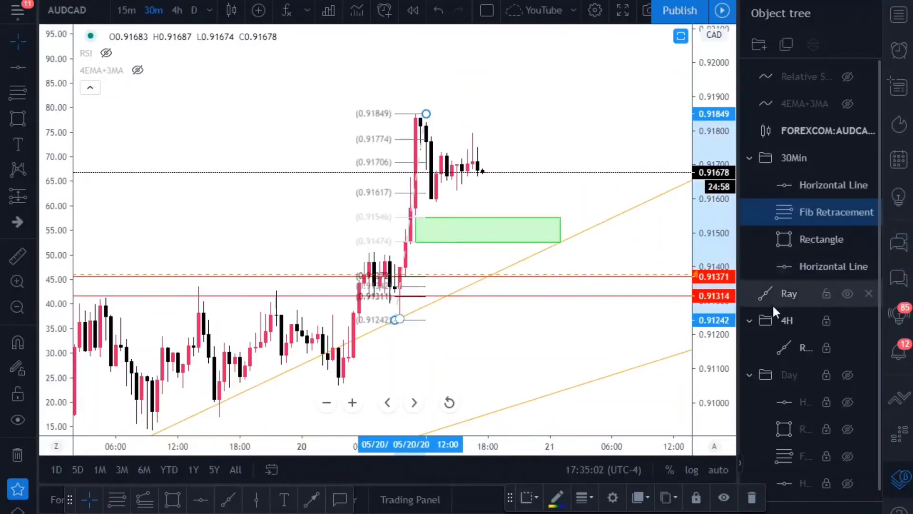
pyautogui.moveTo(773, 306); pyautogui.dragTo(803, 223)
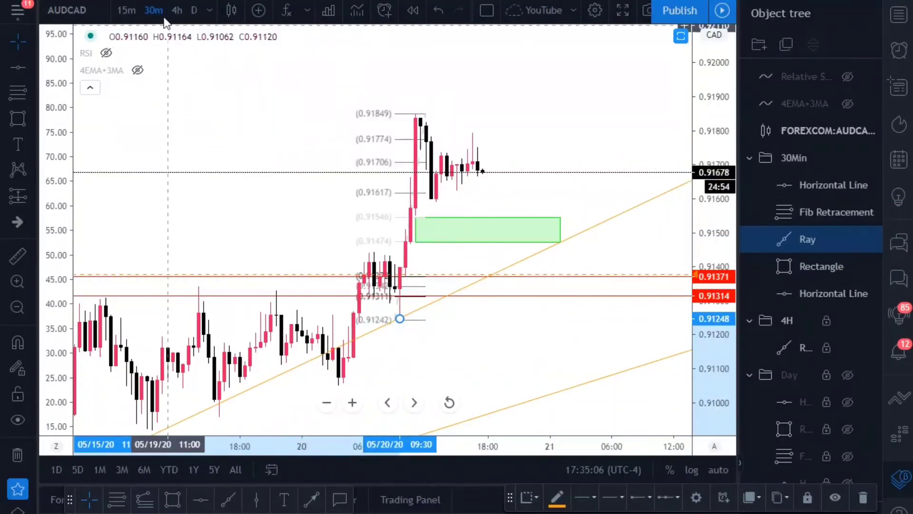
# Switch the chart to the 4-hour timeframe and reset its view
pyautogui.click(177, 10)
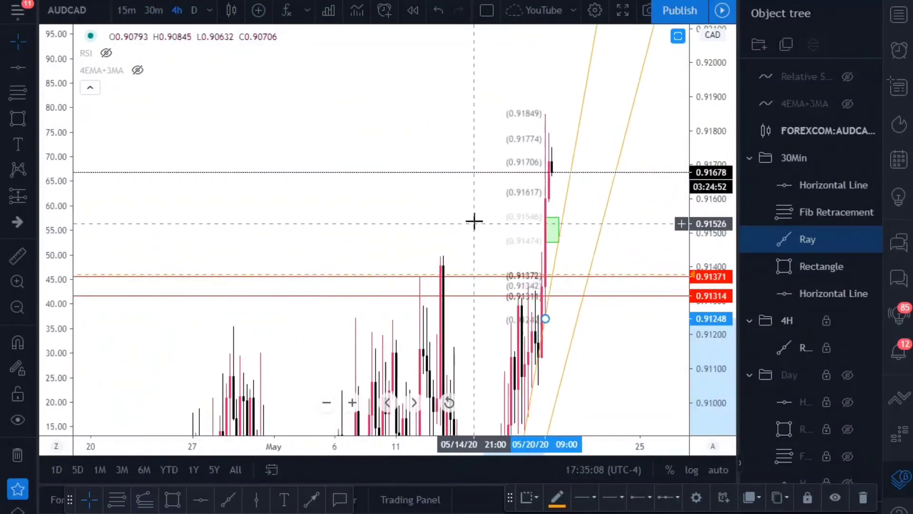
pyautogui.scroll(-3, 474, 221)
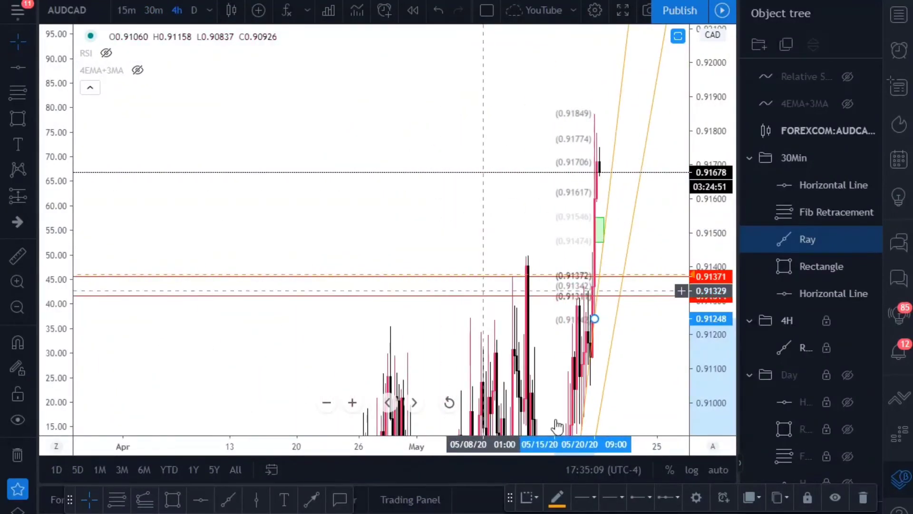
pyautogui.click(449, 402)
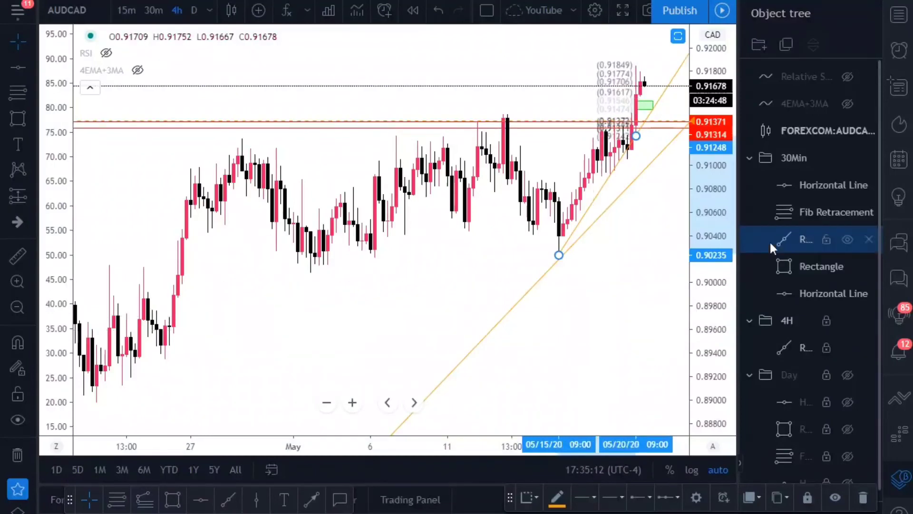
# Collapse the 30Min group and unhide the Day group's drawings
pyautogui.click(750, 157)
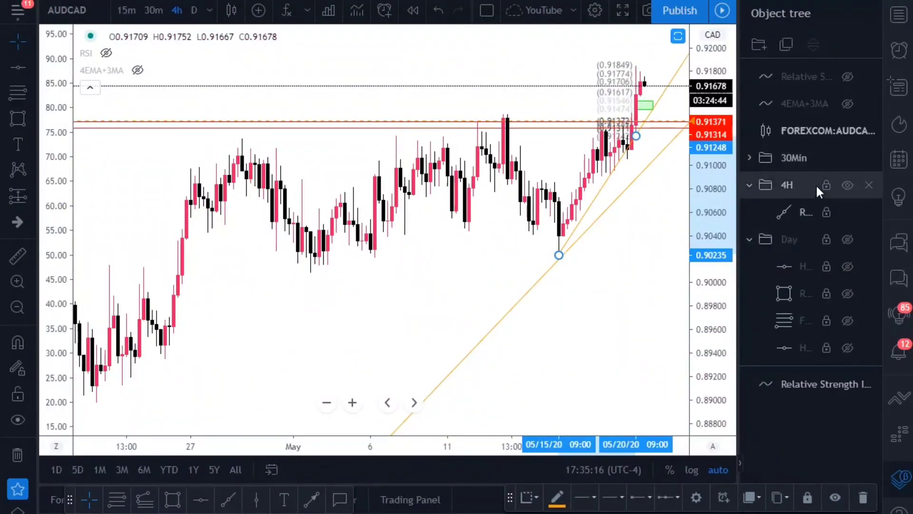
pyautogui.click(847, 185)
pyautogui.click(847, 185)
pyautogui.click(847, 239)
# Lock the 30Min group and collapse the Day and 4H groups in the object tree
pyautogui.scroll(-1, 526, 200)
pyautogui.scroll(-5, 526, 200)
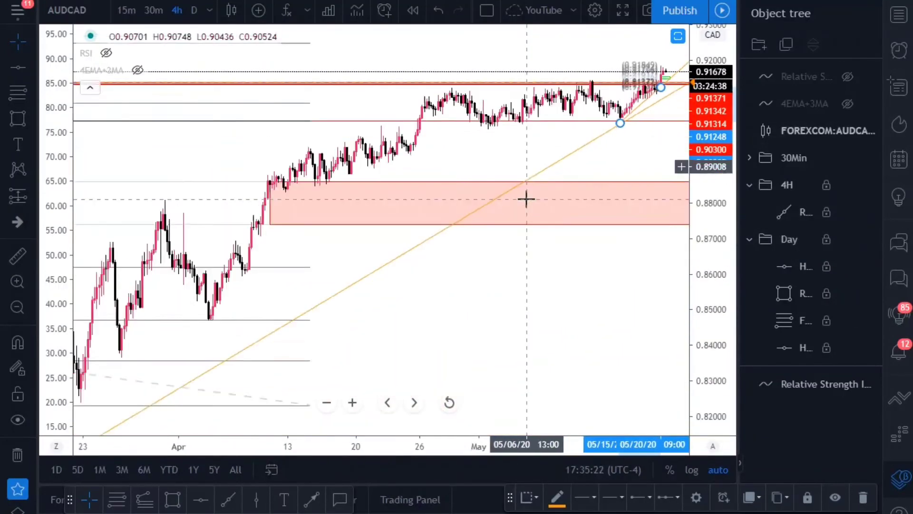
pyautogui.moveTo(605, 259); pyautogui.dragTo(439, 320)
pyautogui.scroll(-3, 452, 218)
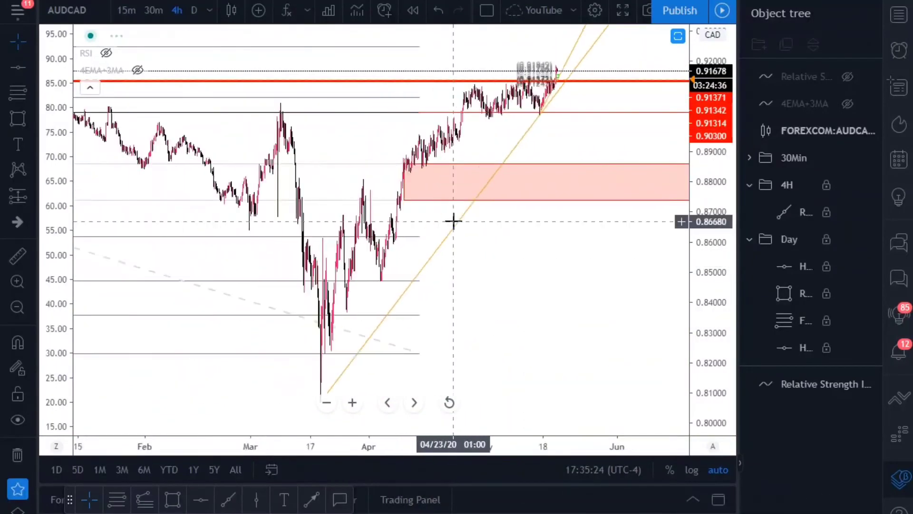
pyautogui.moveTo(603, 267); pyautogui.dragTo(458, 297)
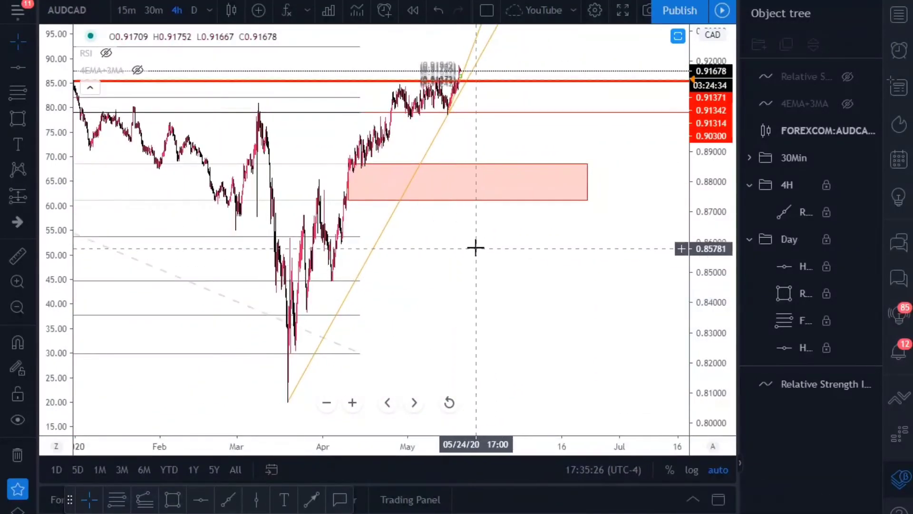
pyautogui.scroll(6, 469, 187)
pyautogui.scroll(-5, 332, 214)
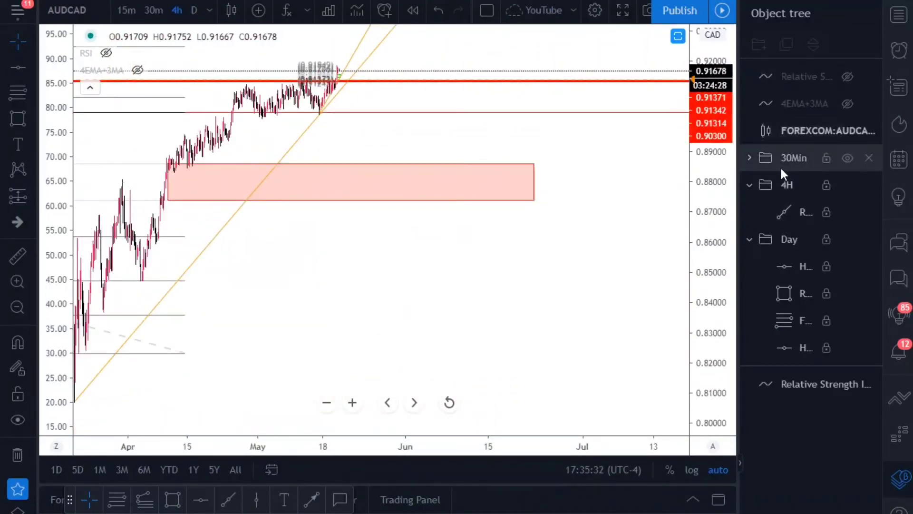
pyautogui.click(750, 238)
pyautogui.click(749, 185)
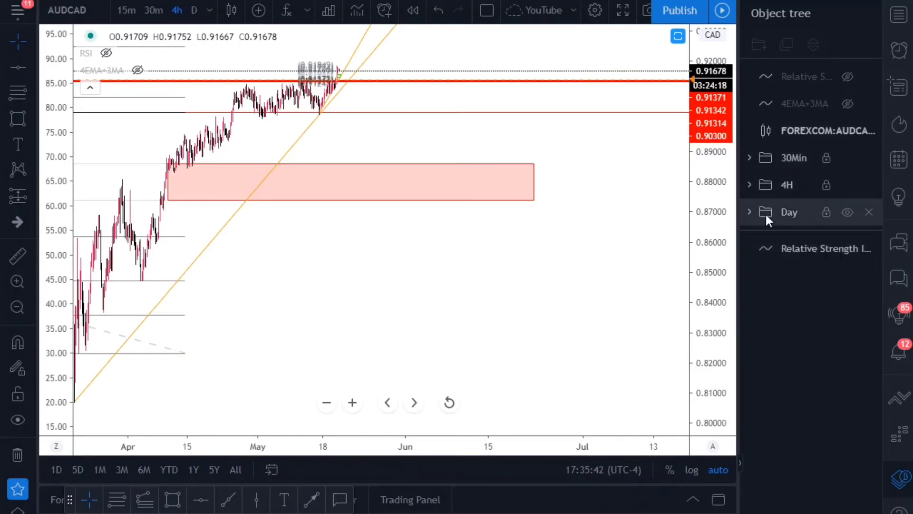
# Expand the Day, 4H and 30Min groups to review their drawings, and collapse all three again
pyautogui.click(749, 213)
pyautogui.click(750, 185)
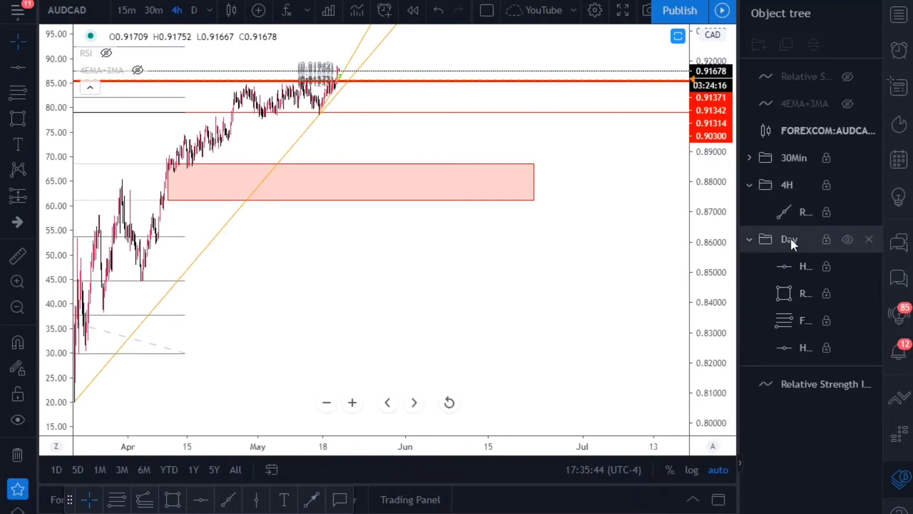
pyautogui.click(746, 157)
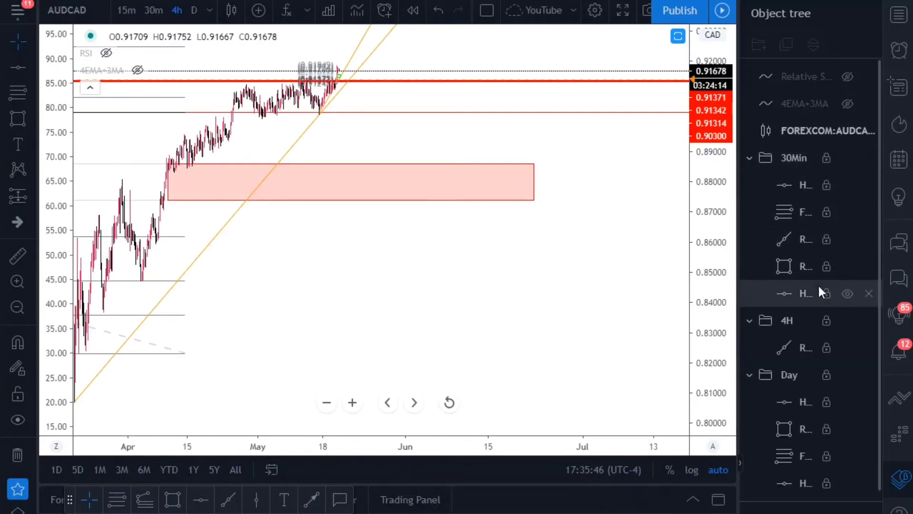
pyautogui.click(748, 157)
pyautogui.click(749, 184)
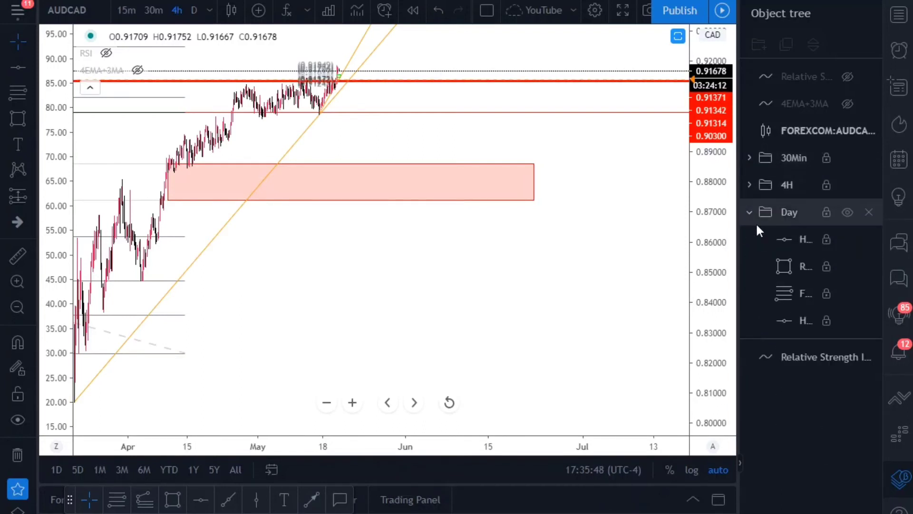
pyautogui.click(749, 212)
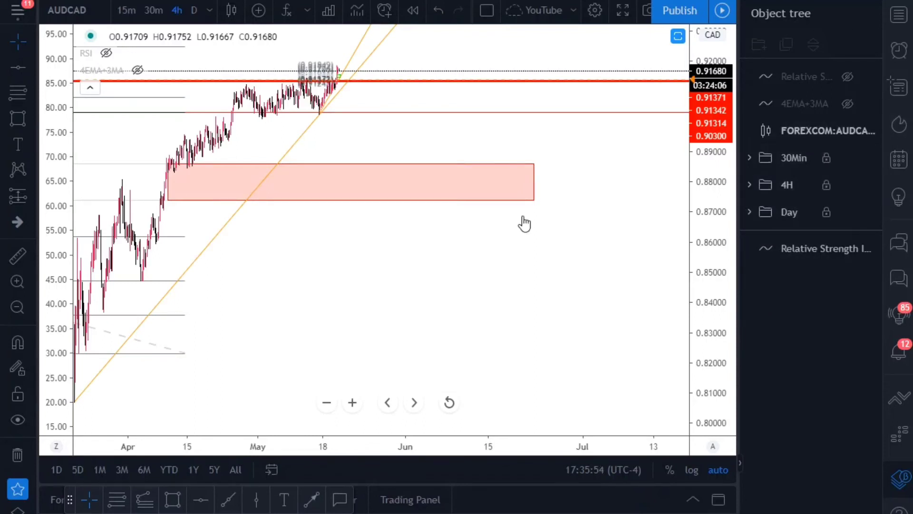
# Hide and reshow the 4H group, and examine the combined markup against the longer price history
pyautogui.scroll(-4, 379, 194)
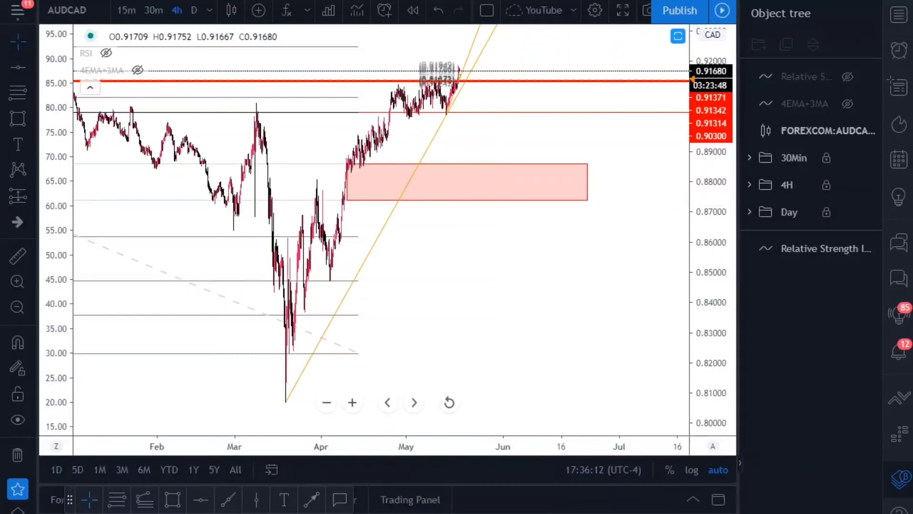
pyautogui.click(849, 185)
pyautogui.click(849, 185)
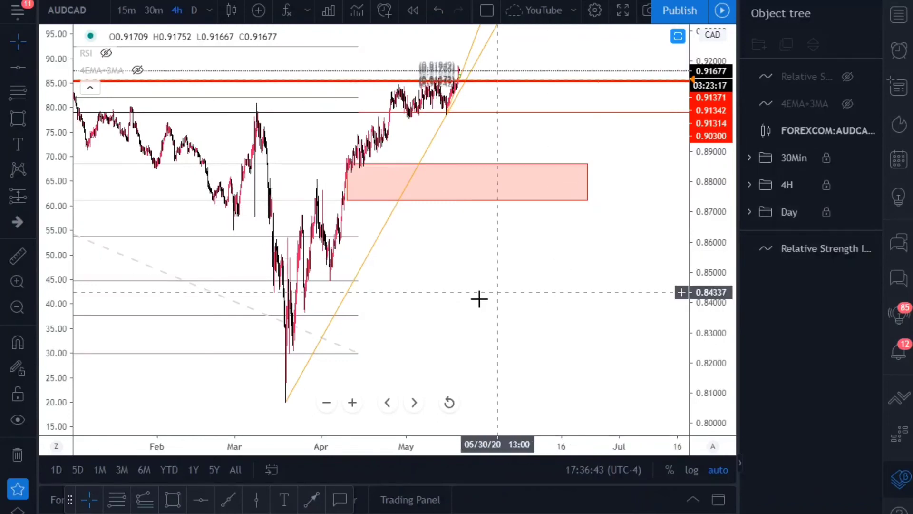
pyautogui.scroll(-5, 591, 287)
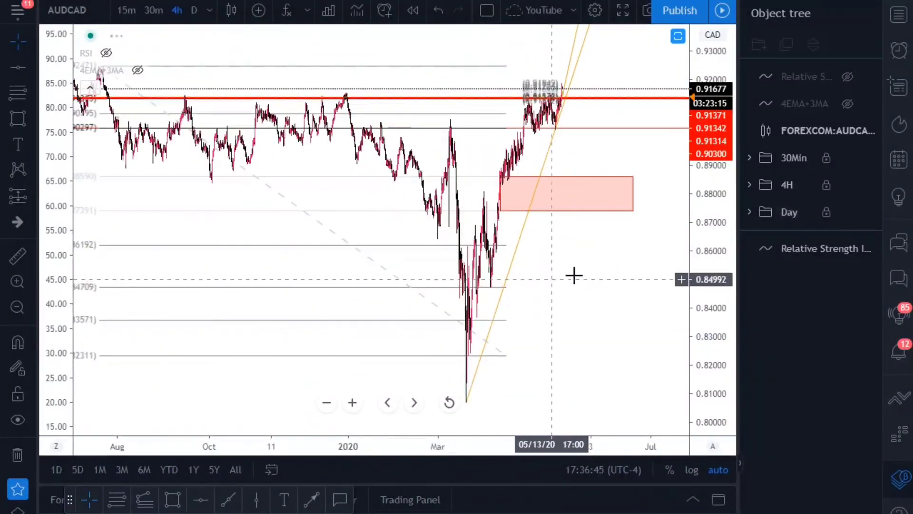
pyautogui.scroll(3, 537, 285)
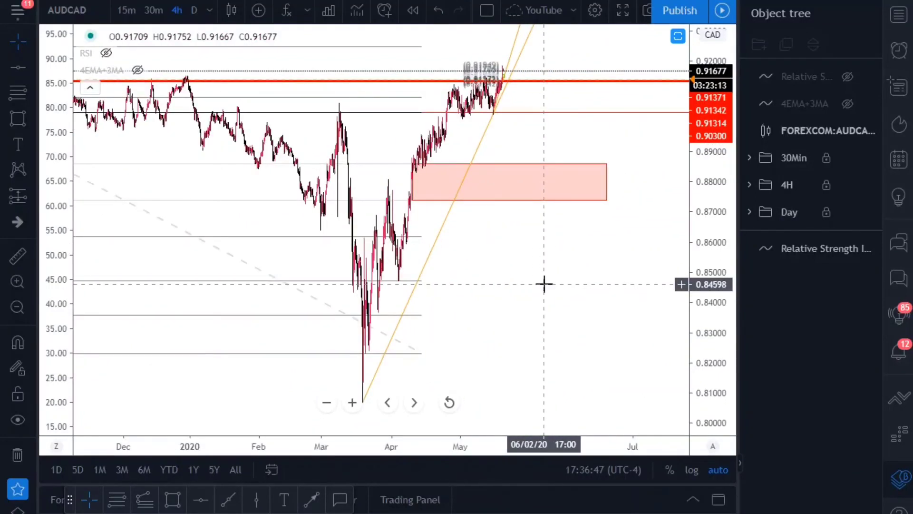